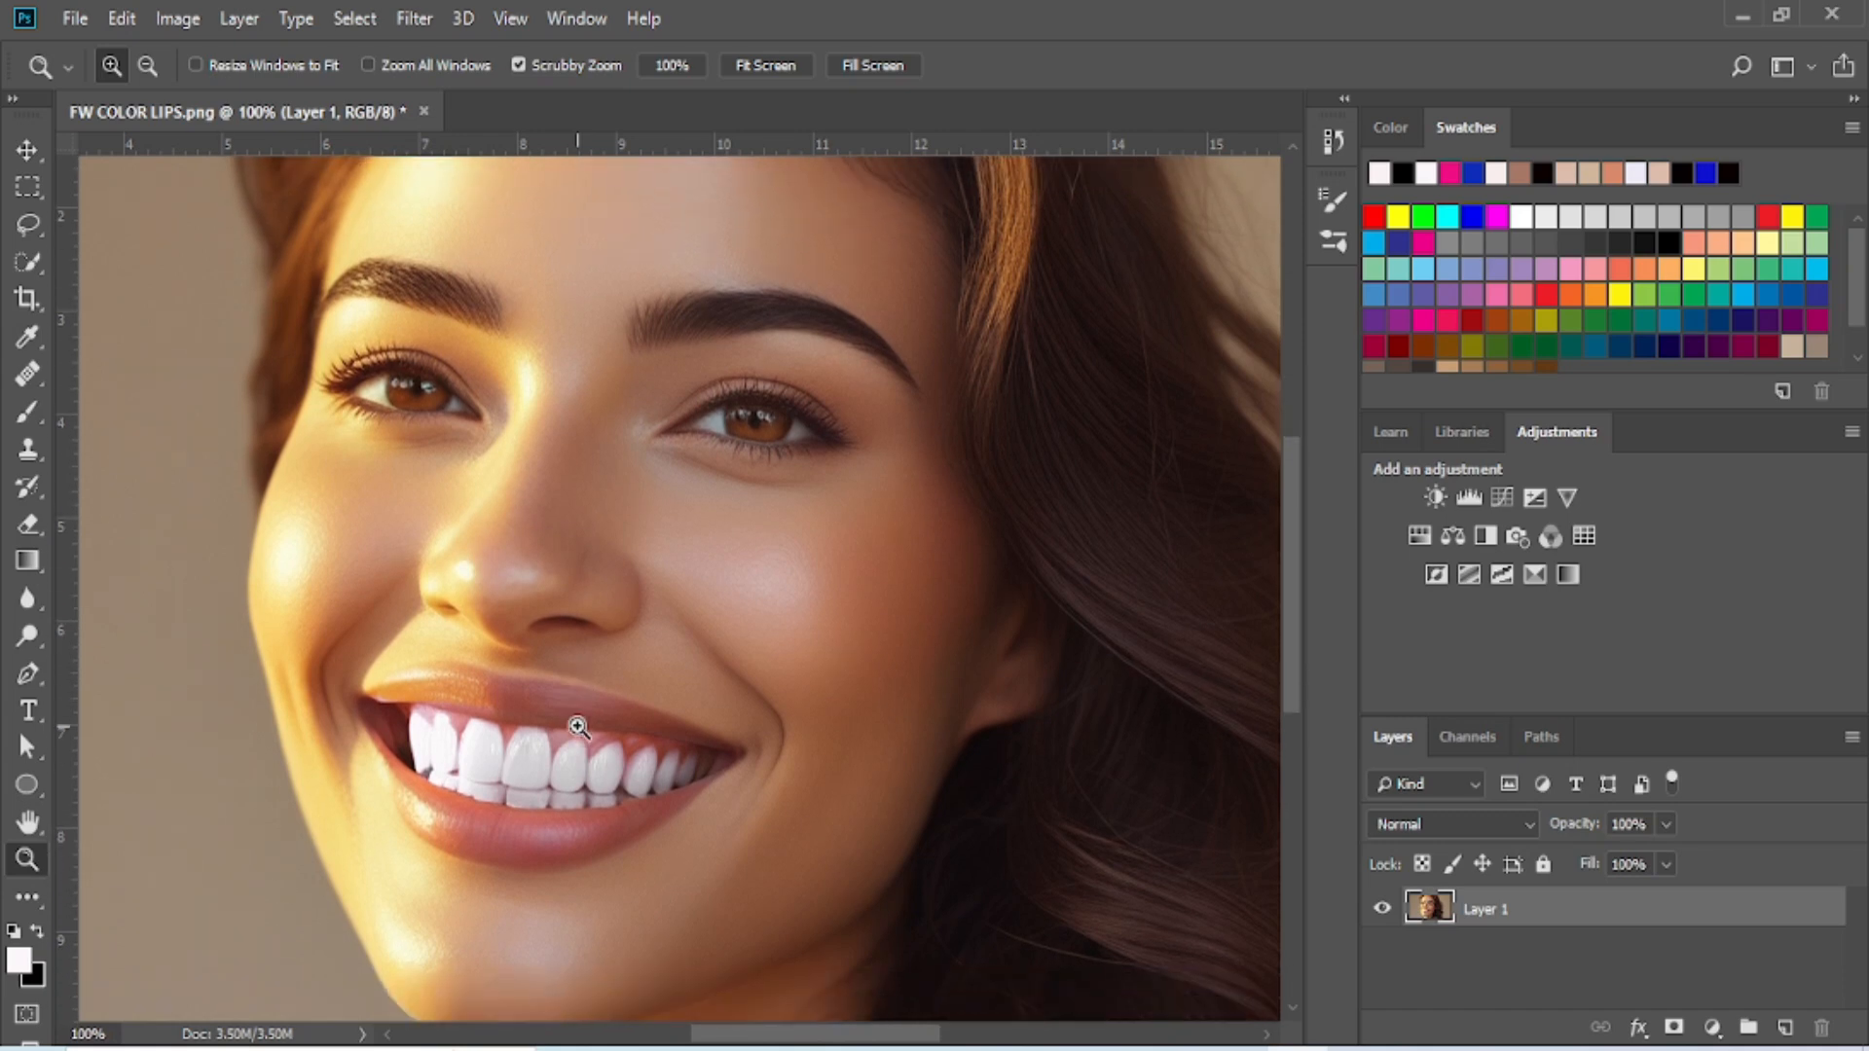
{"action": "left_click", "coordinate": [71, 21]}
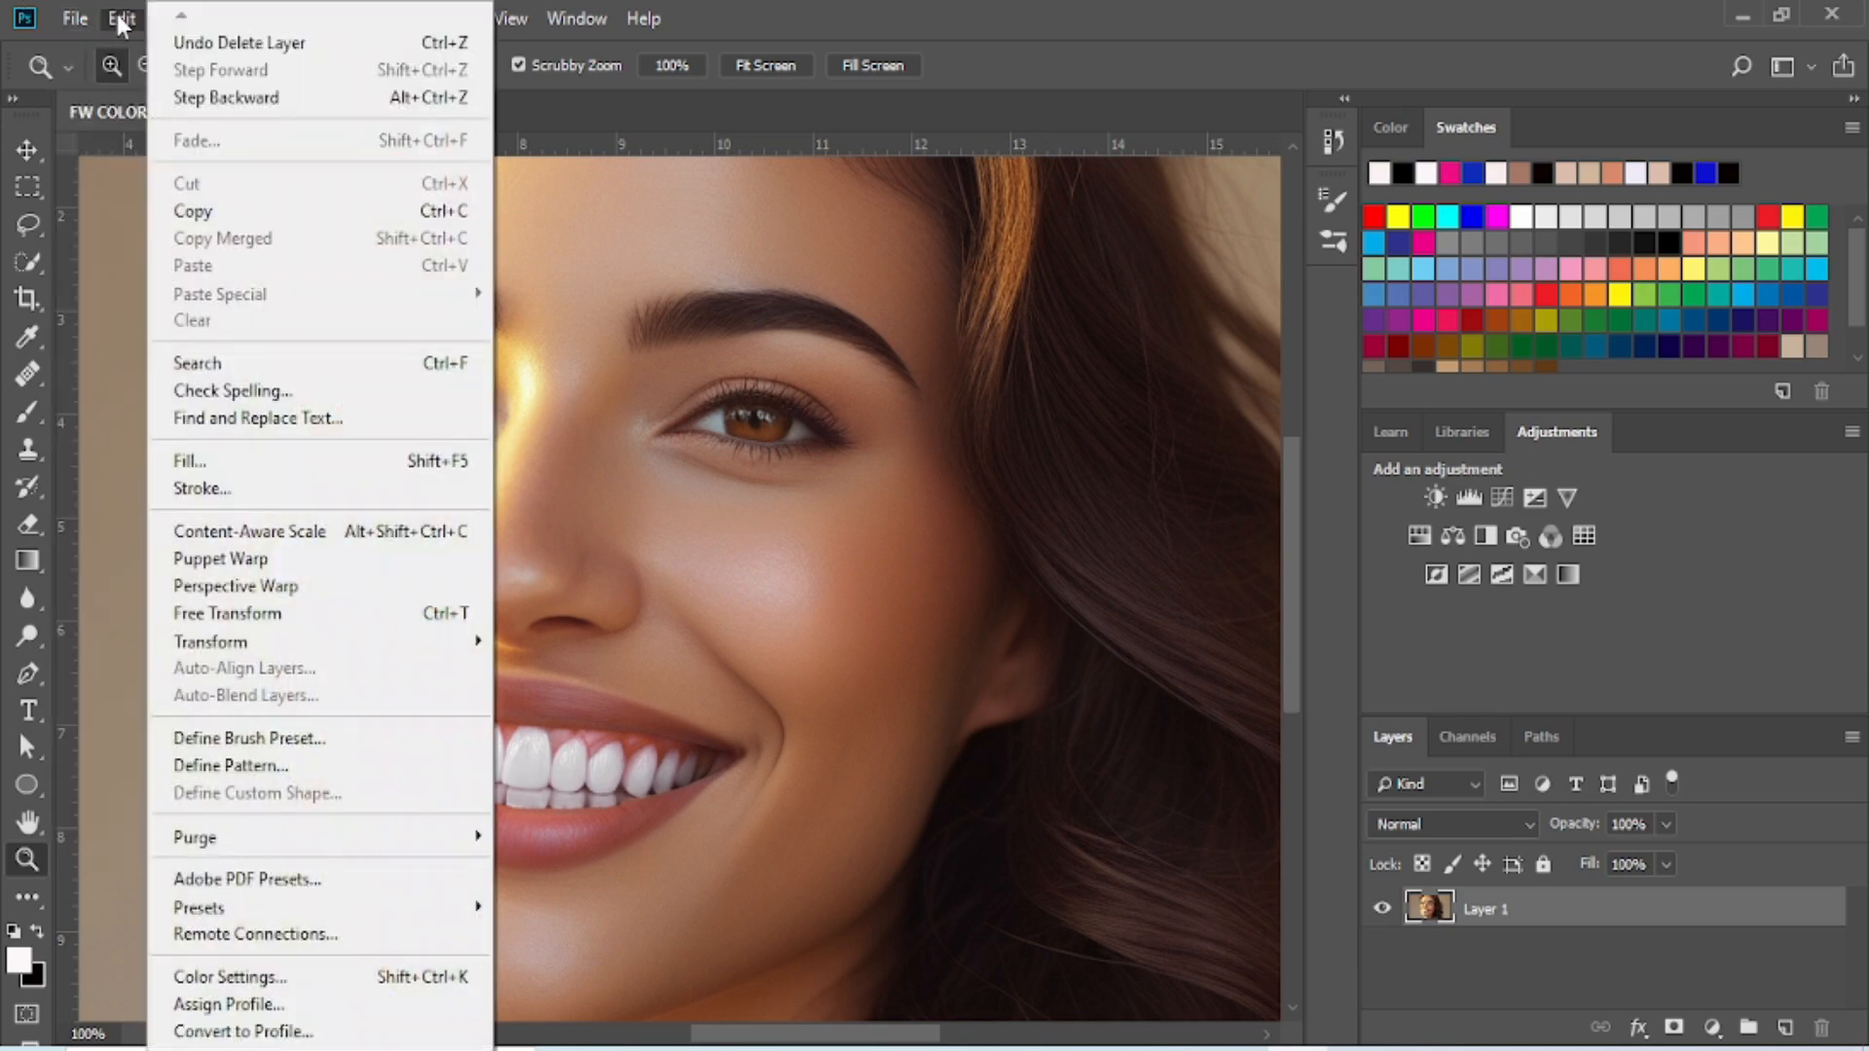
{"action": "left_click", "coordinate": [76, 22]}
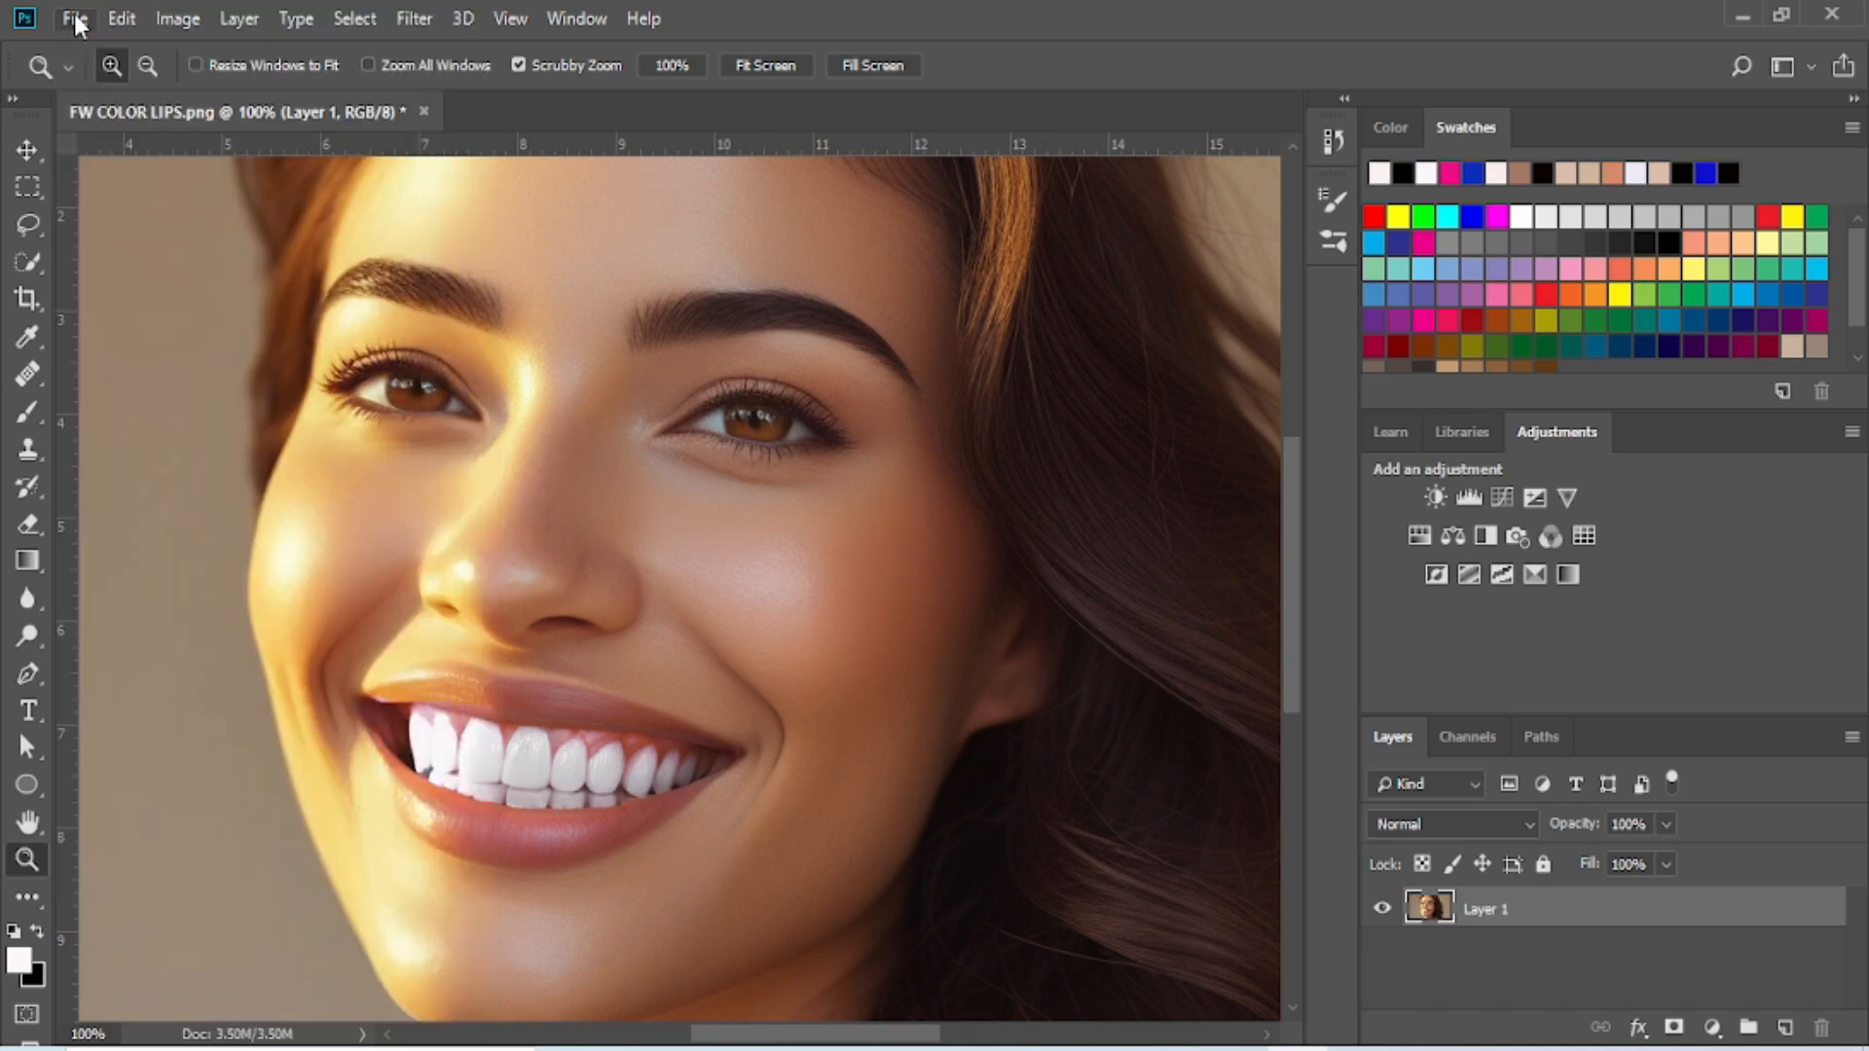
{"action": "left_click", "coordinate": [76, 22]}
{"action": "left_click", "coordinate": [85, 27]}
- Add a Solid Color fill layer in pink ea1a8a above the portrait and invert its layer mask to black
{"action": "left_click", "coordinate": [1712, 1028]}
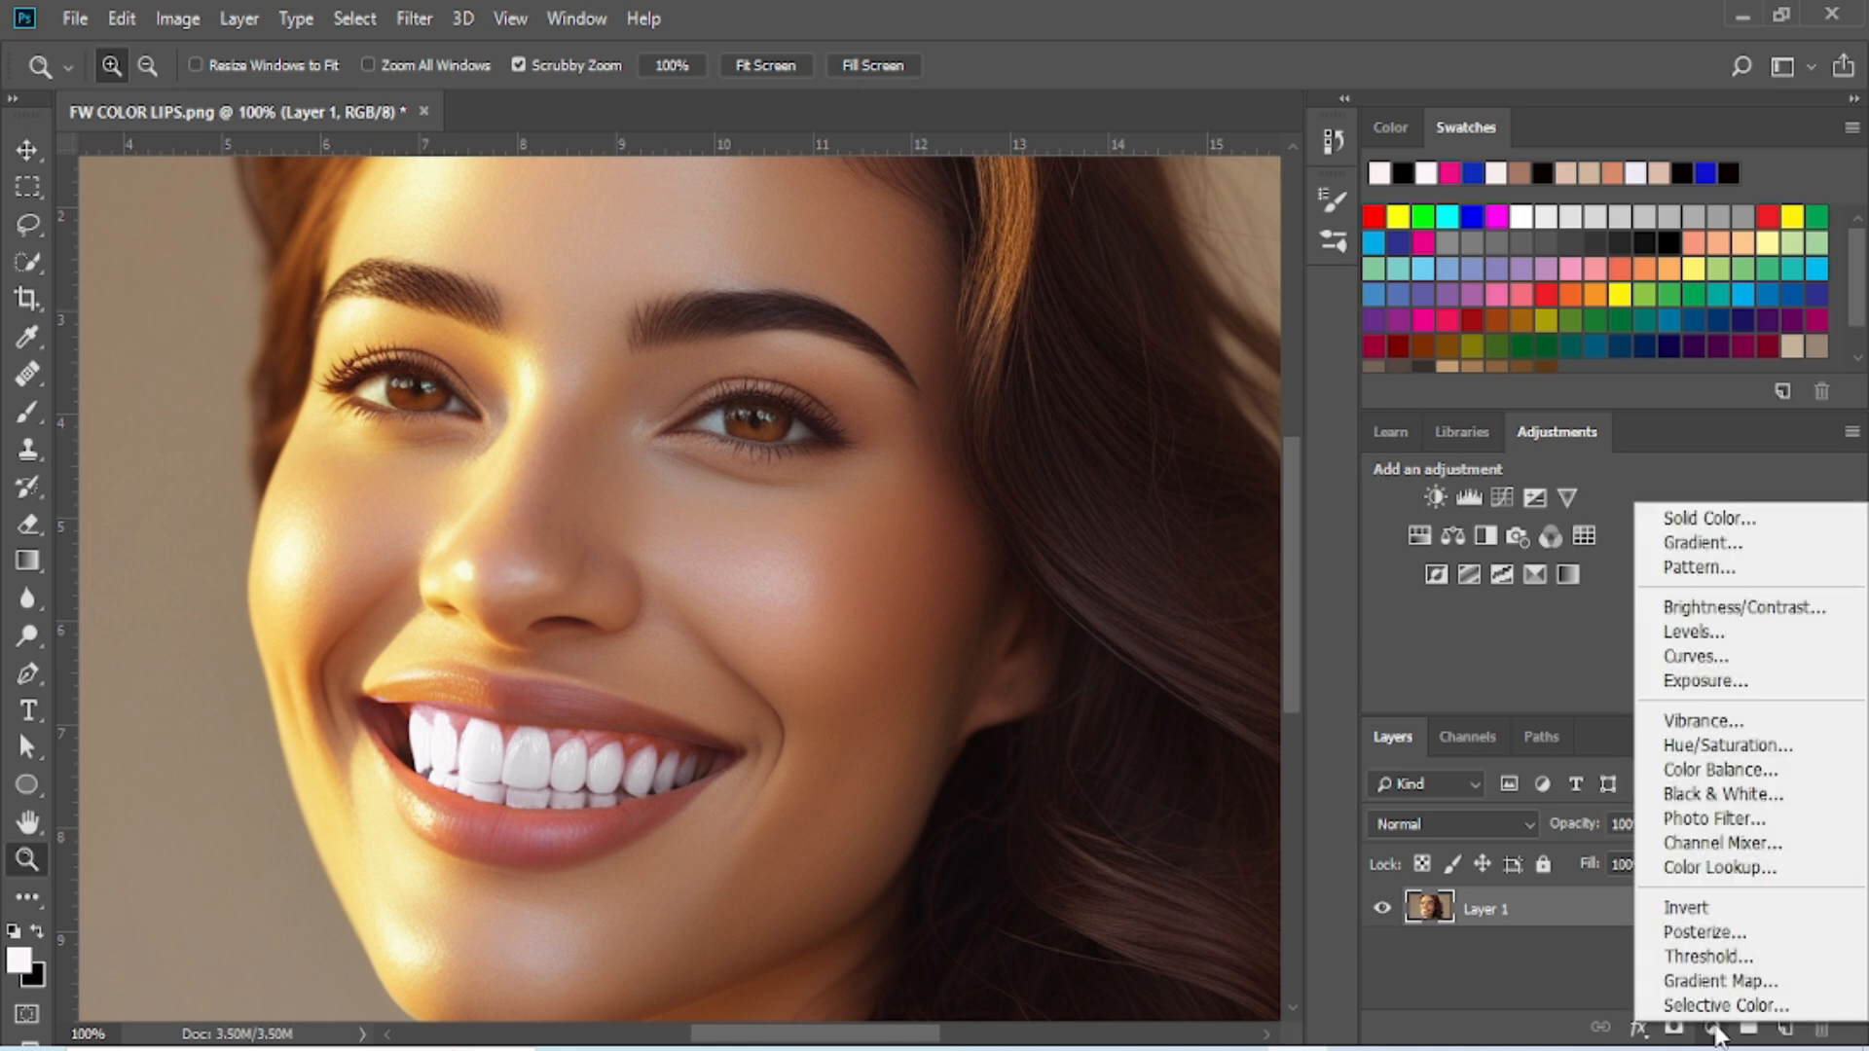
{"action": "left_click", "coordinate": [1725, 521]}
{"action": "type", "text": "ea1a8a"}
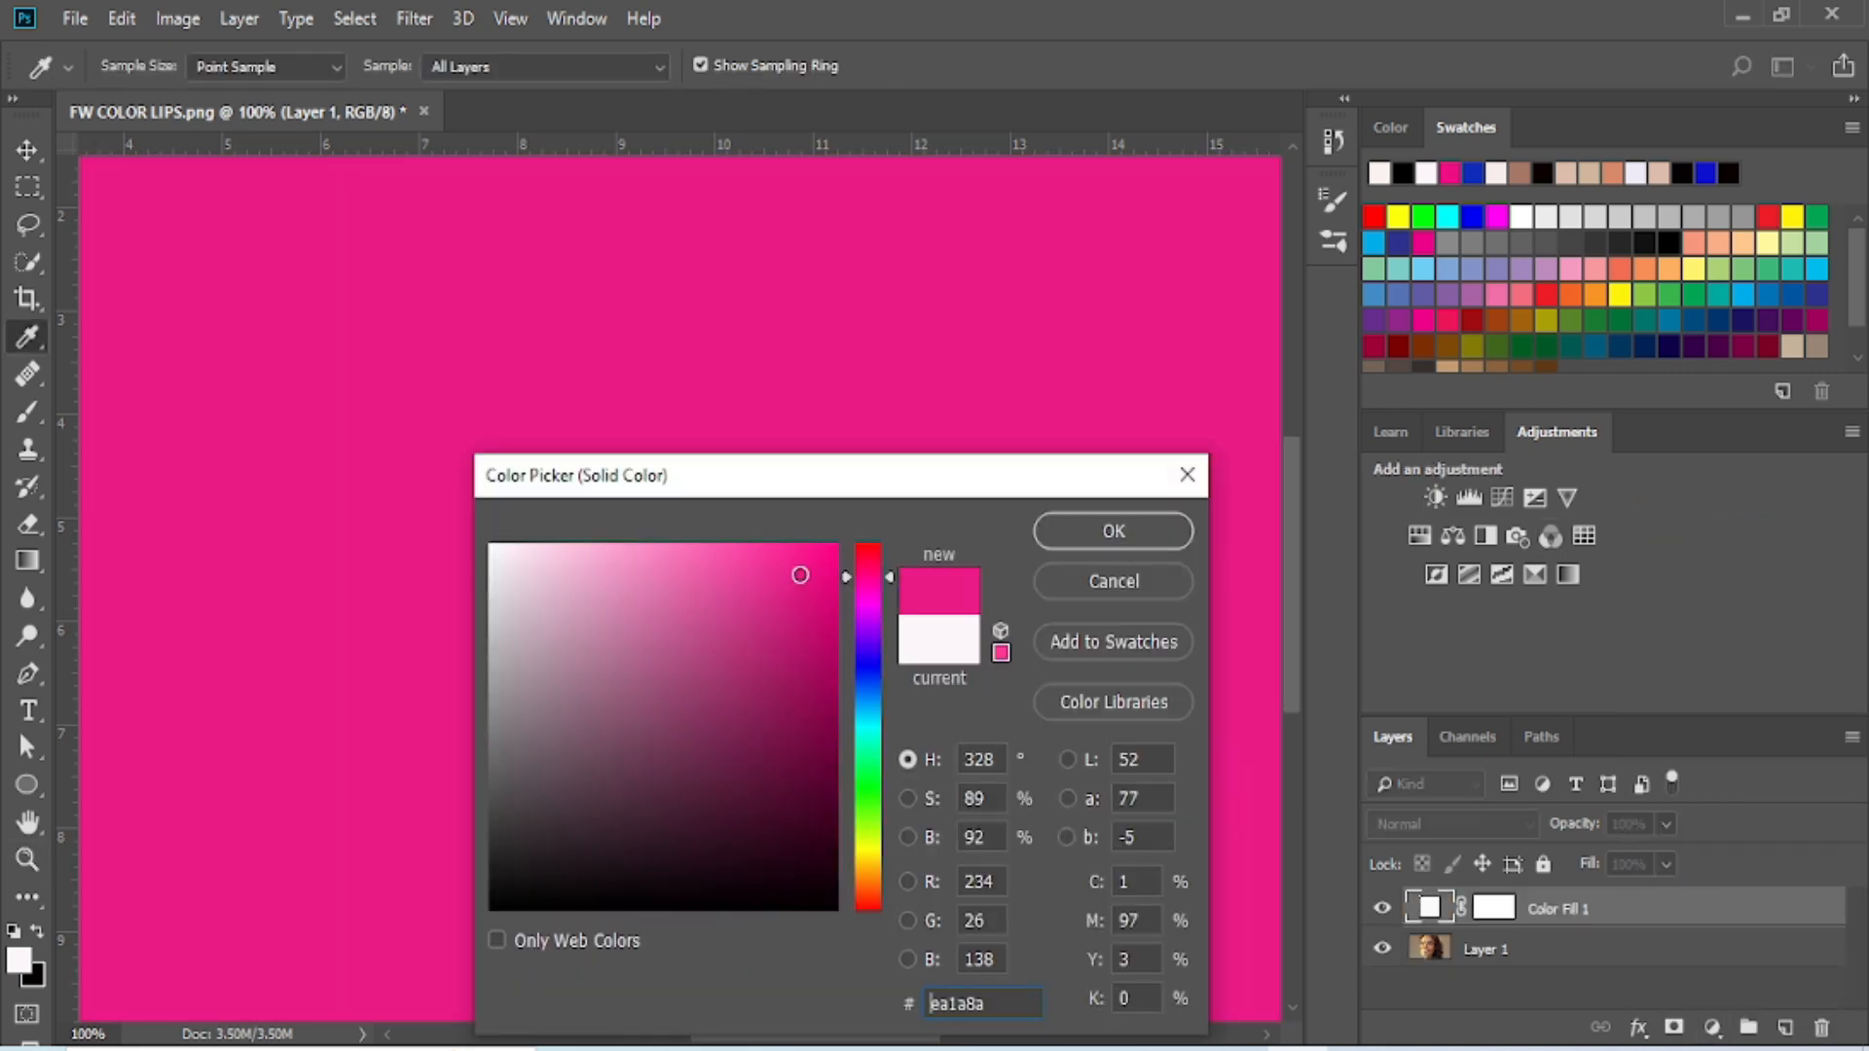
{"action": "left_click", "coordinate": [1129, 538]}
{"action": "key", "text": "z"}
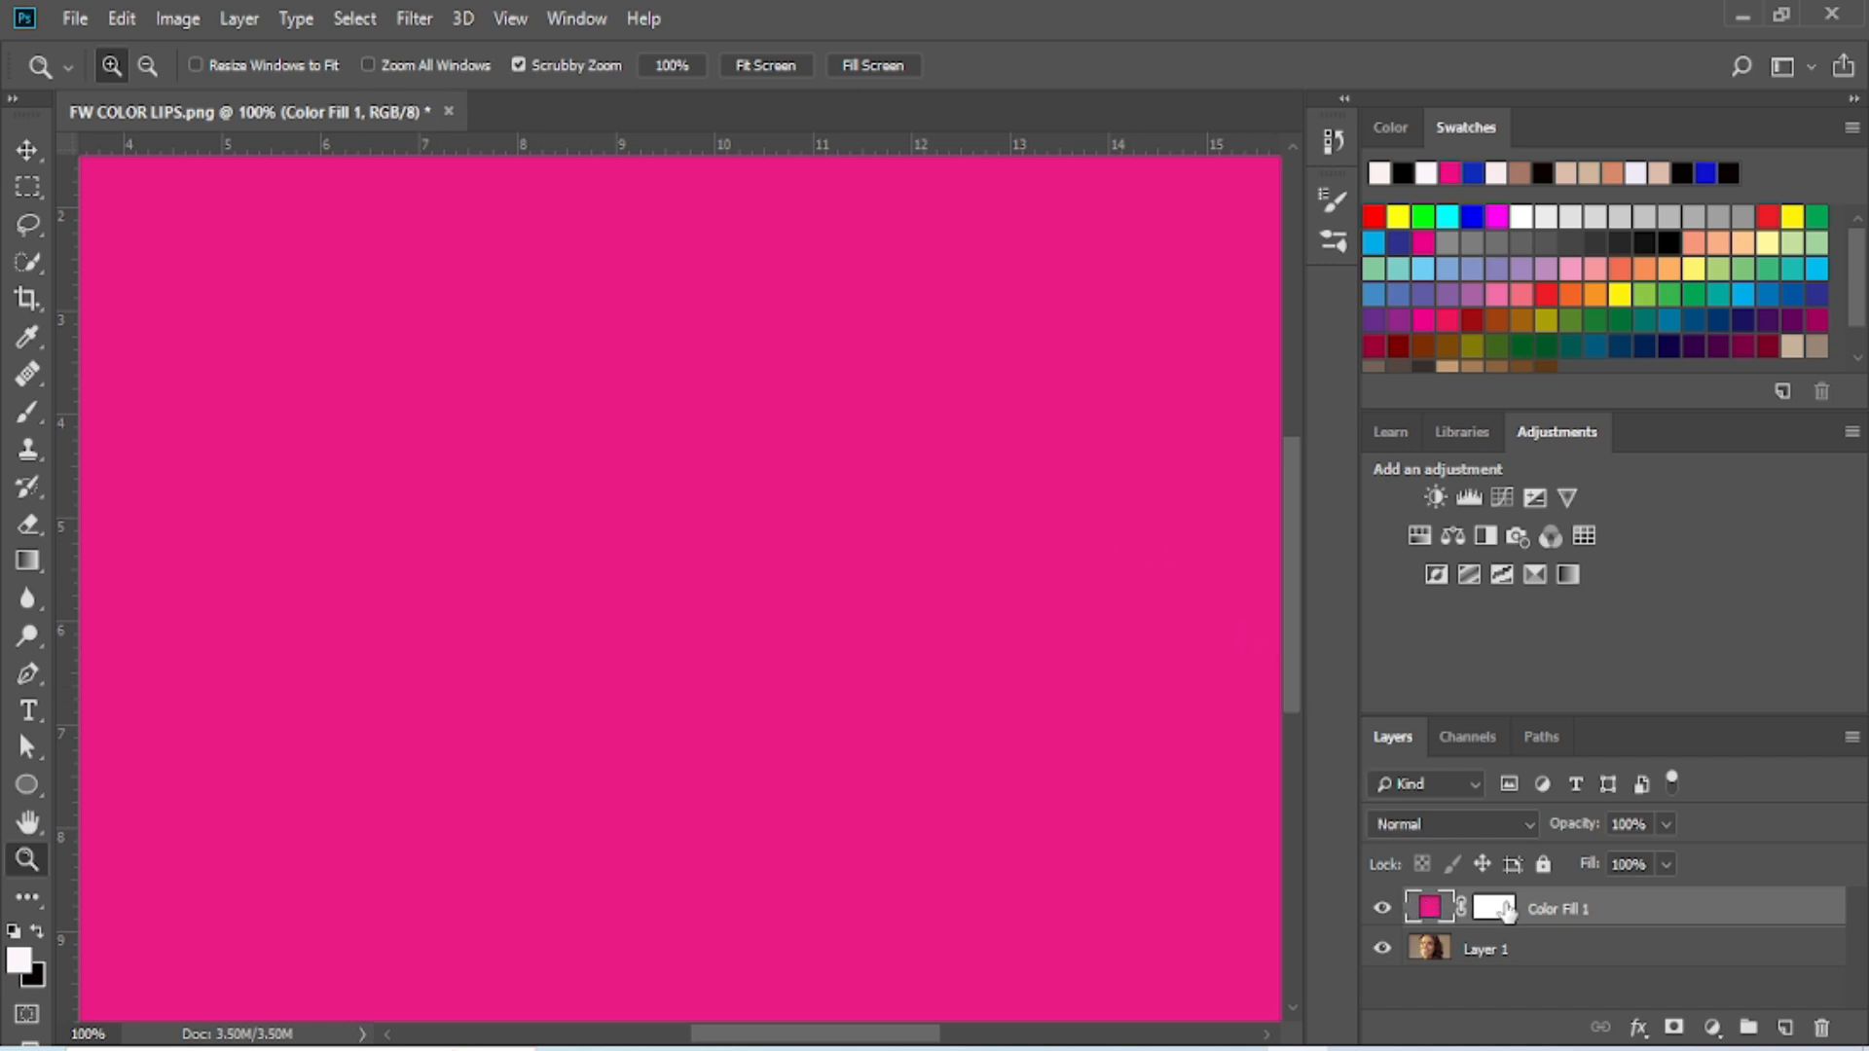
{"action": "left_click", "coordinate": [1500, 910]}
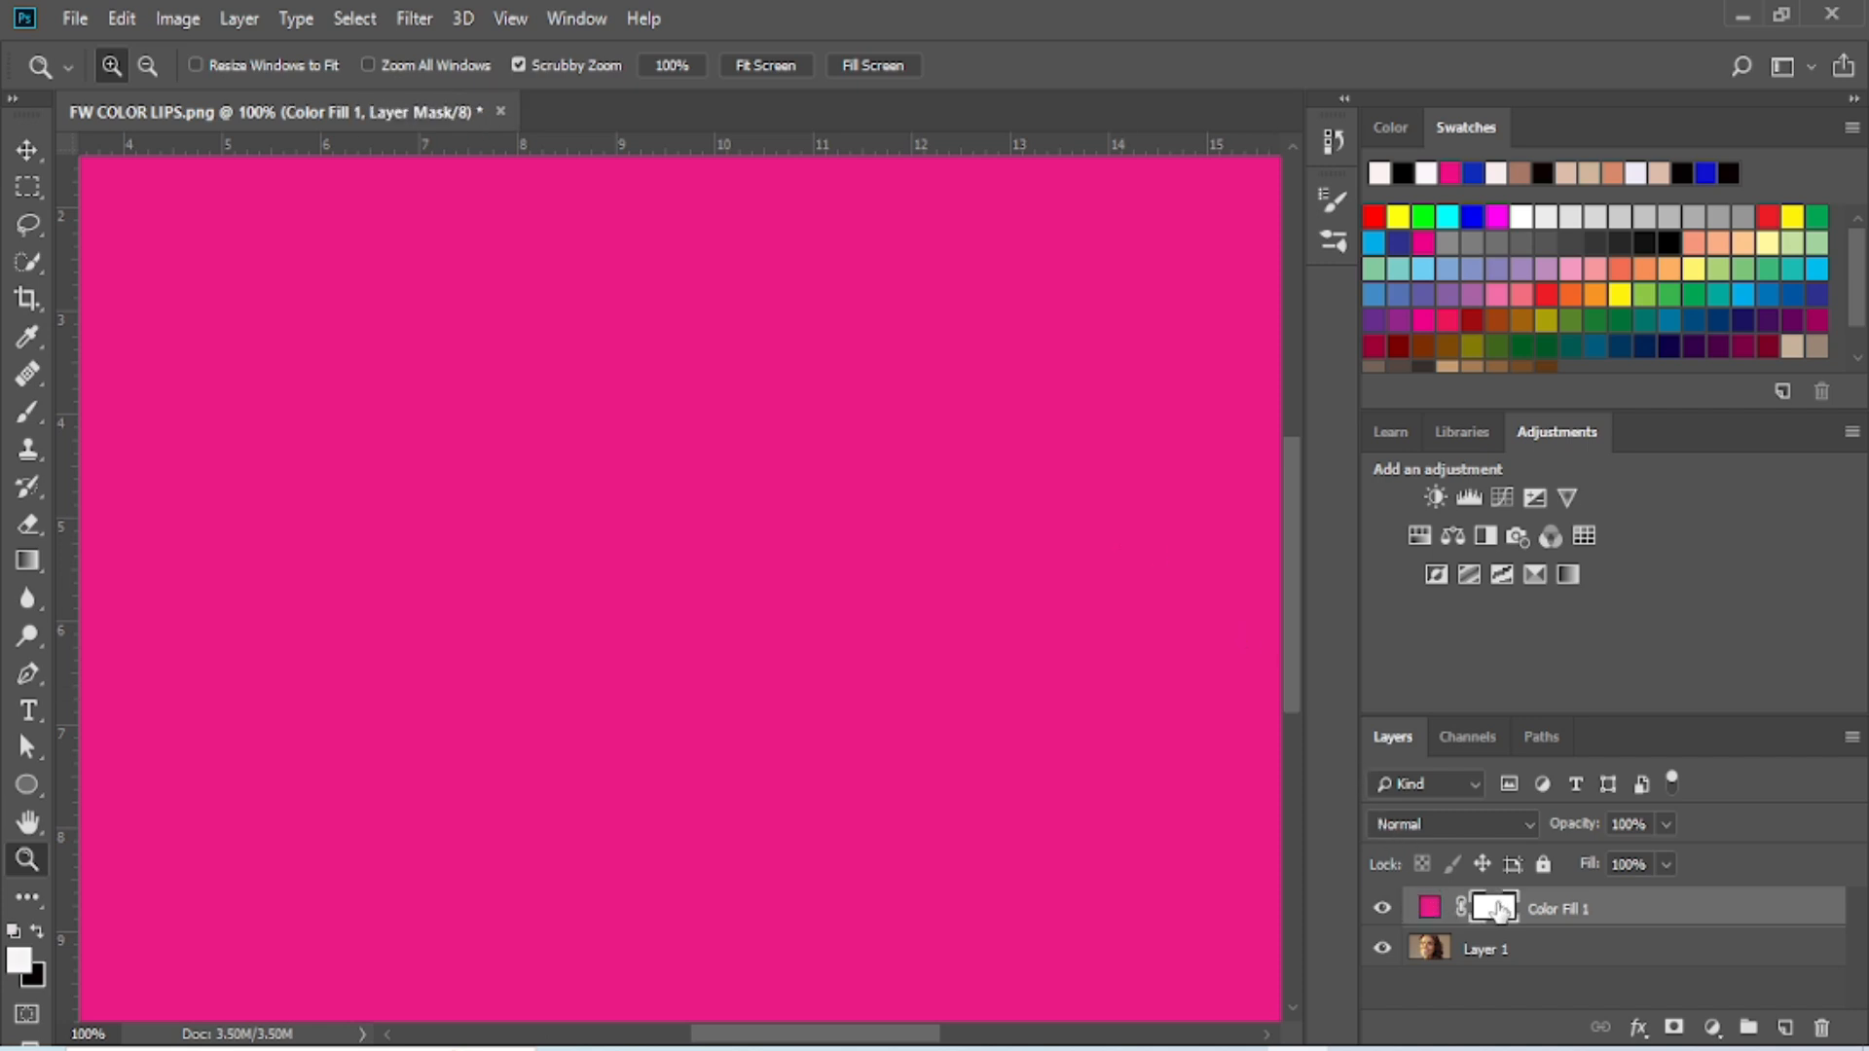
{"action": "key", "text": "ctrl+i"}
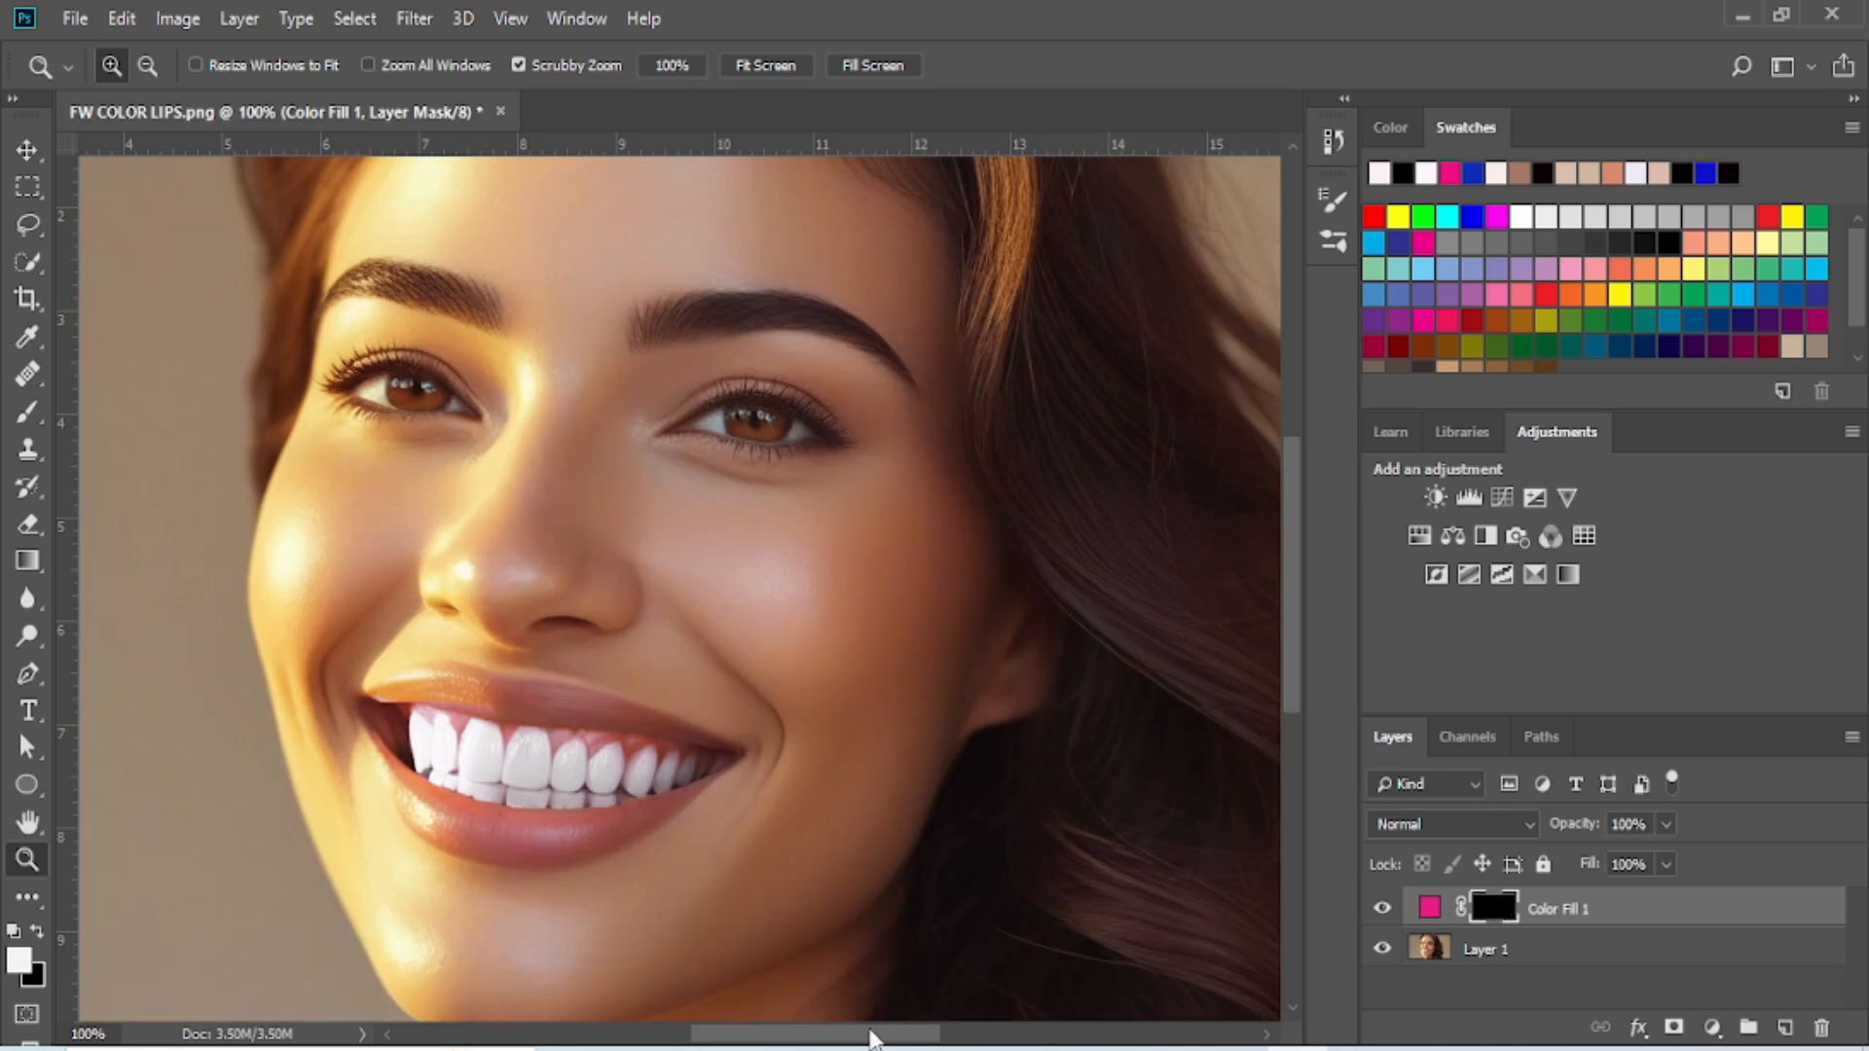
- Trace a closed selection around the upper lip with the Magnetic Lasso tool, from one mouth corner to the other and back
{"action": "left_click_drag", "start_coordinate": [820, 1044], "coordinate": [780, 1035]}
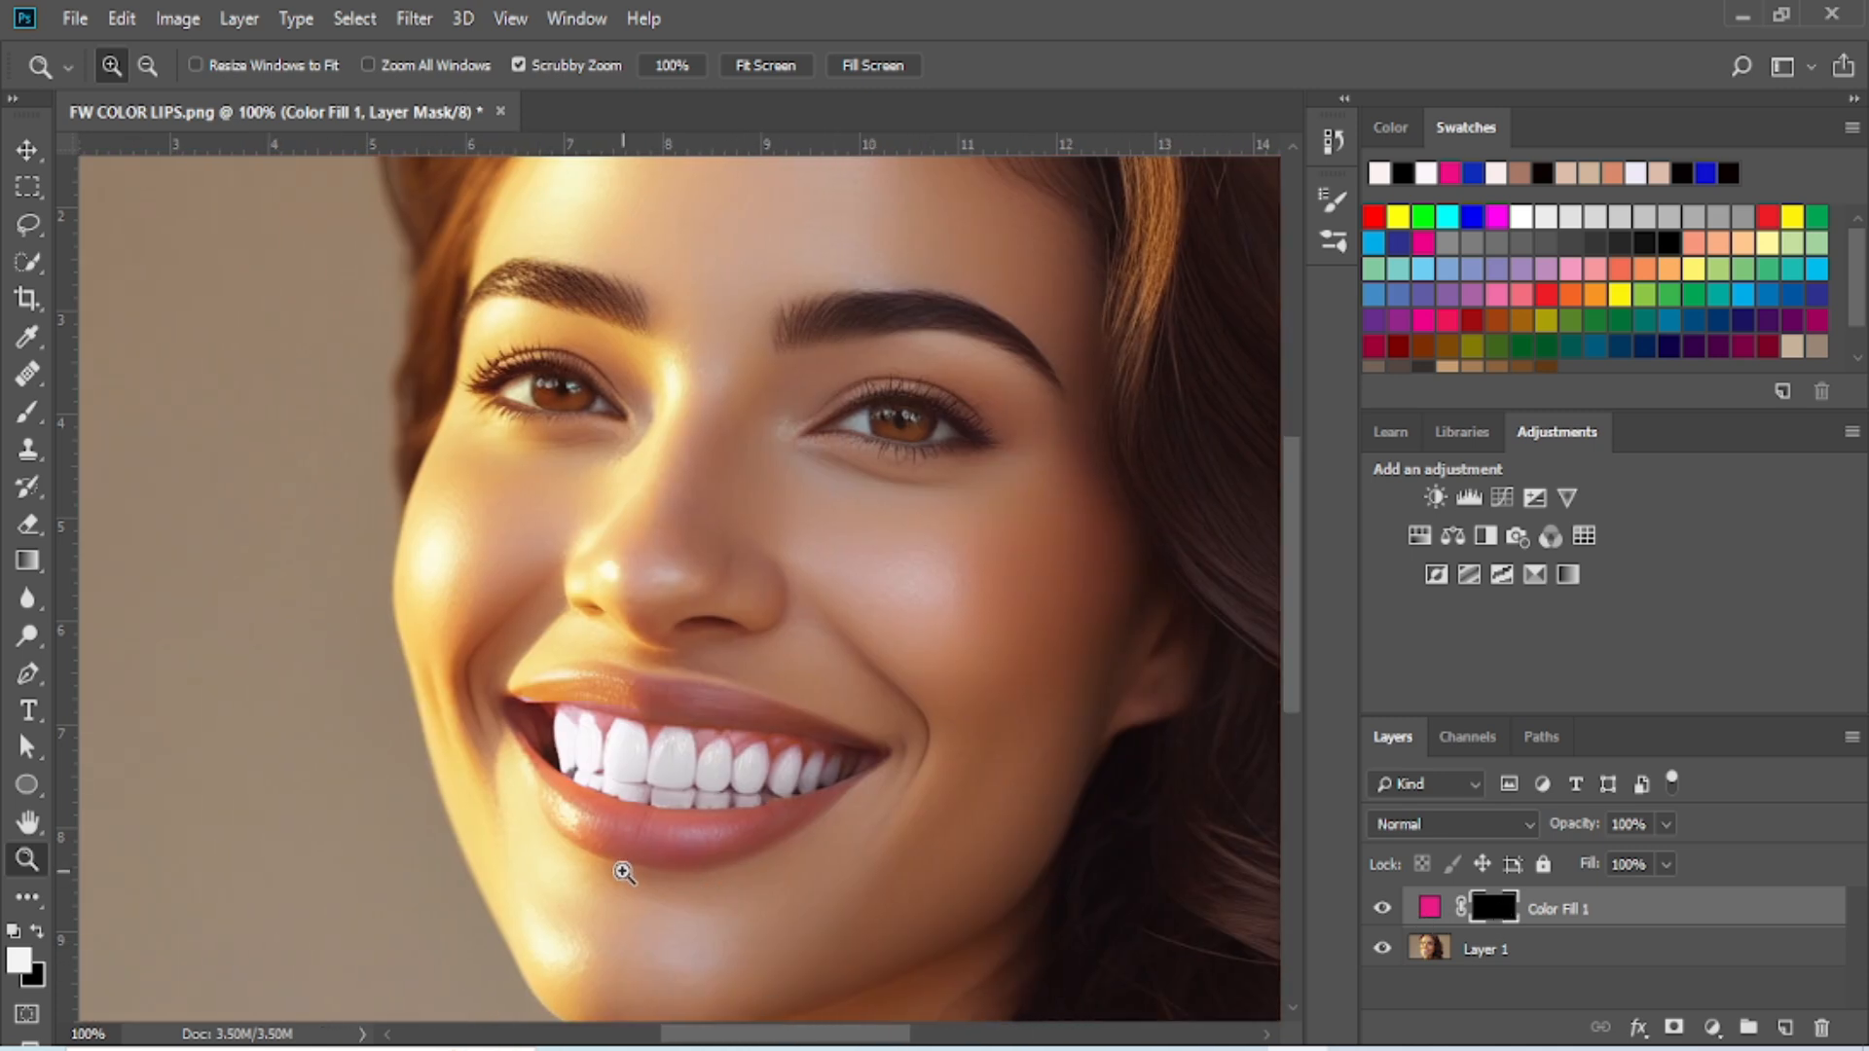
{"action": "left_click", "coordinate": [695, 909]}
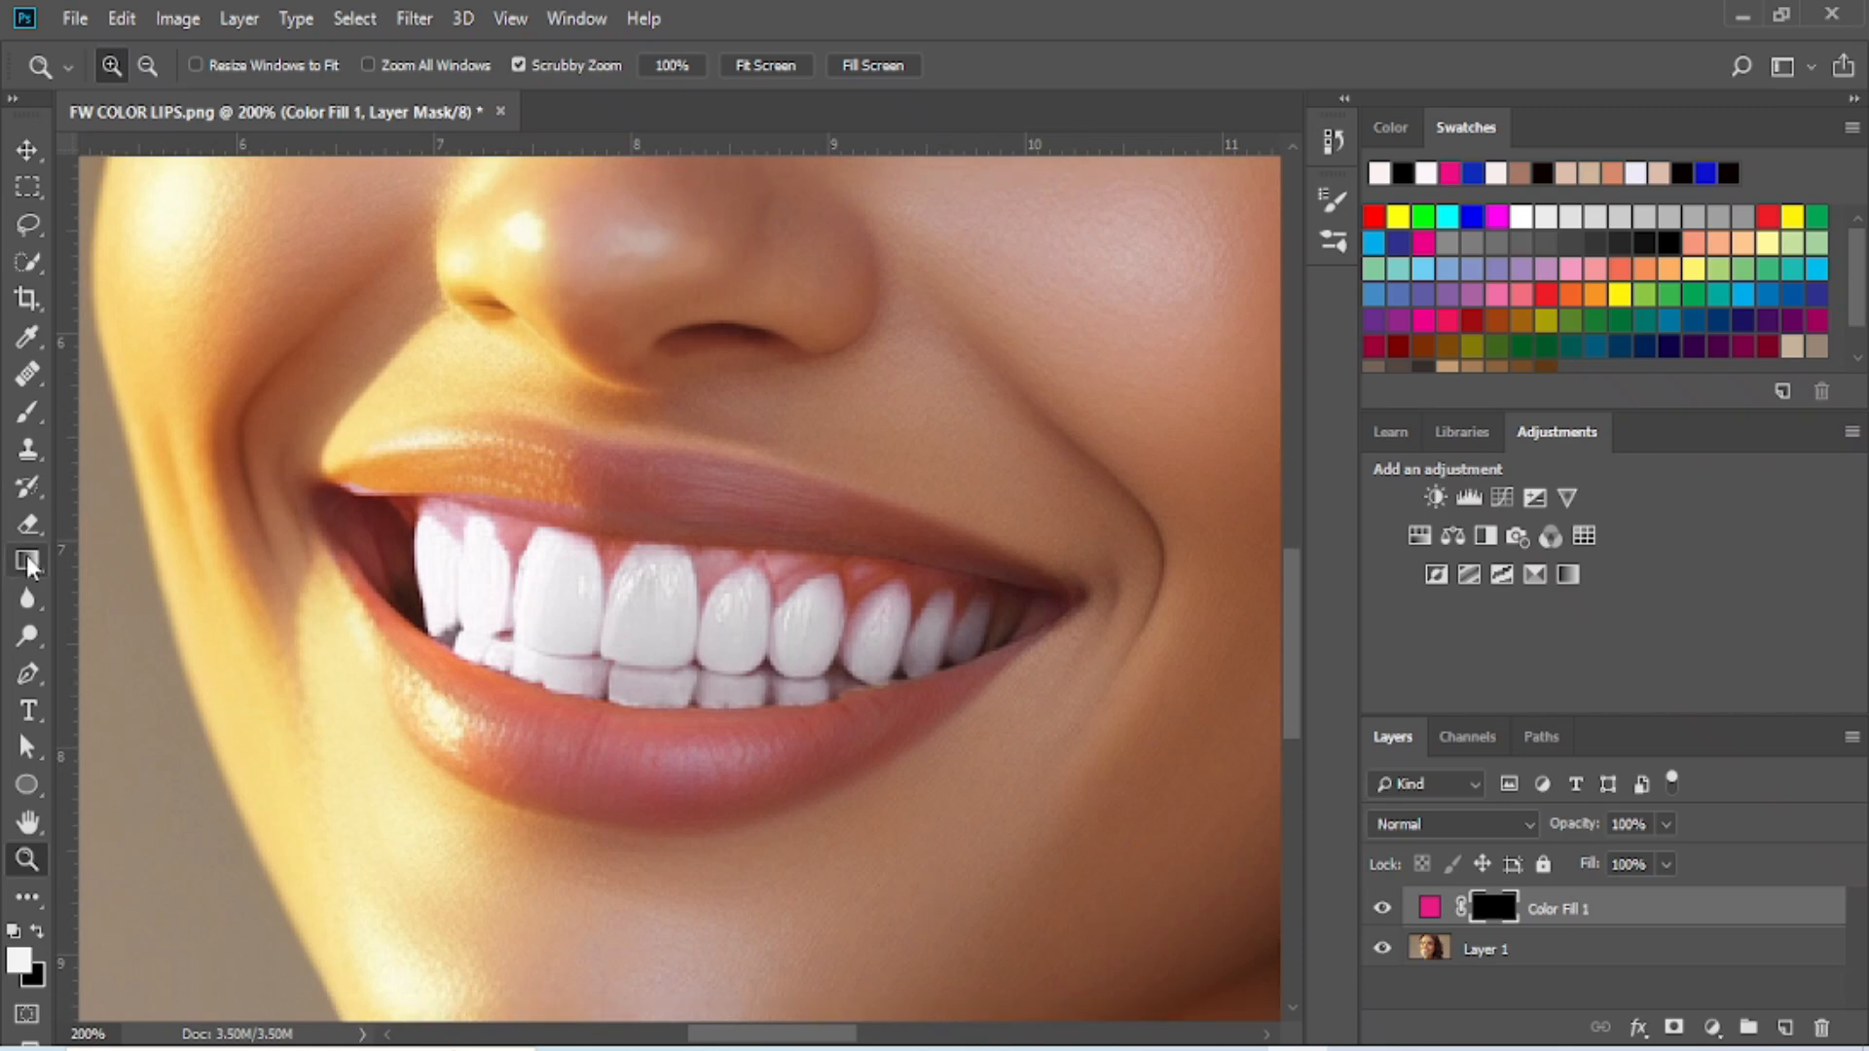
{"action": "left_click", "coordinate": [37, 227]}
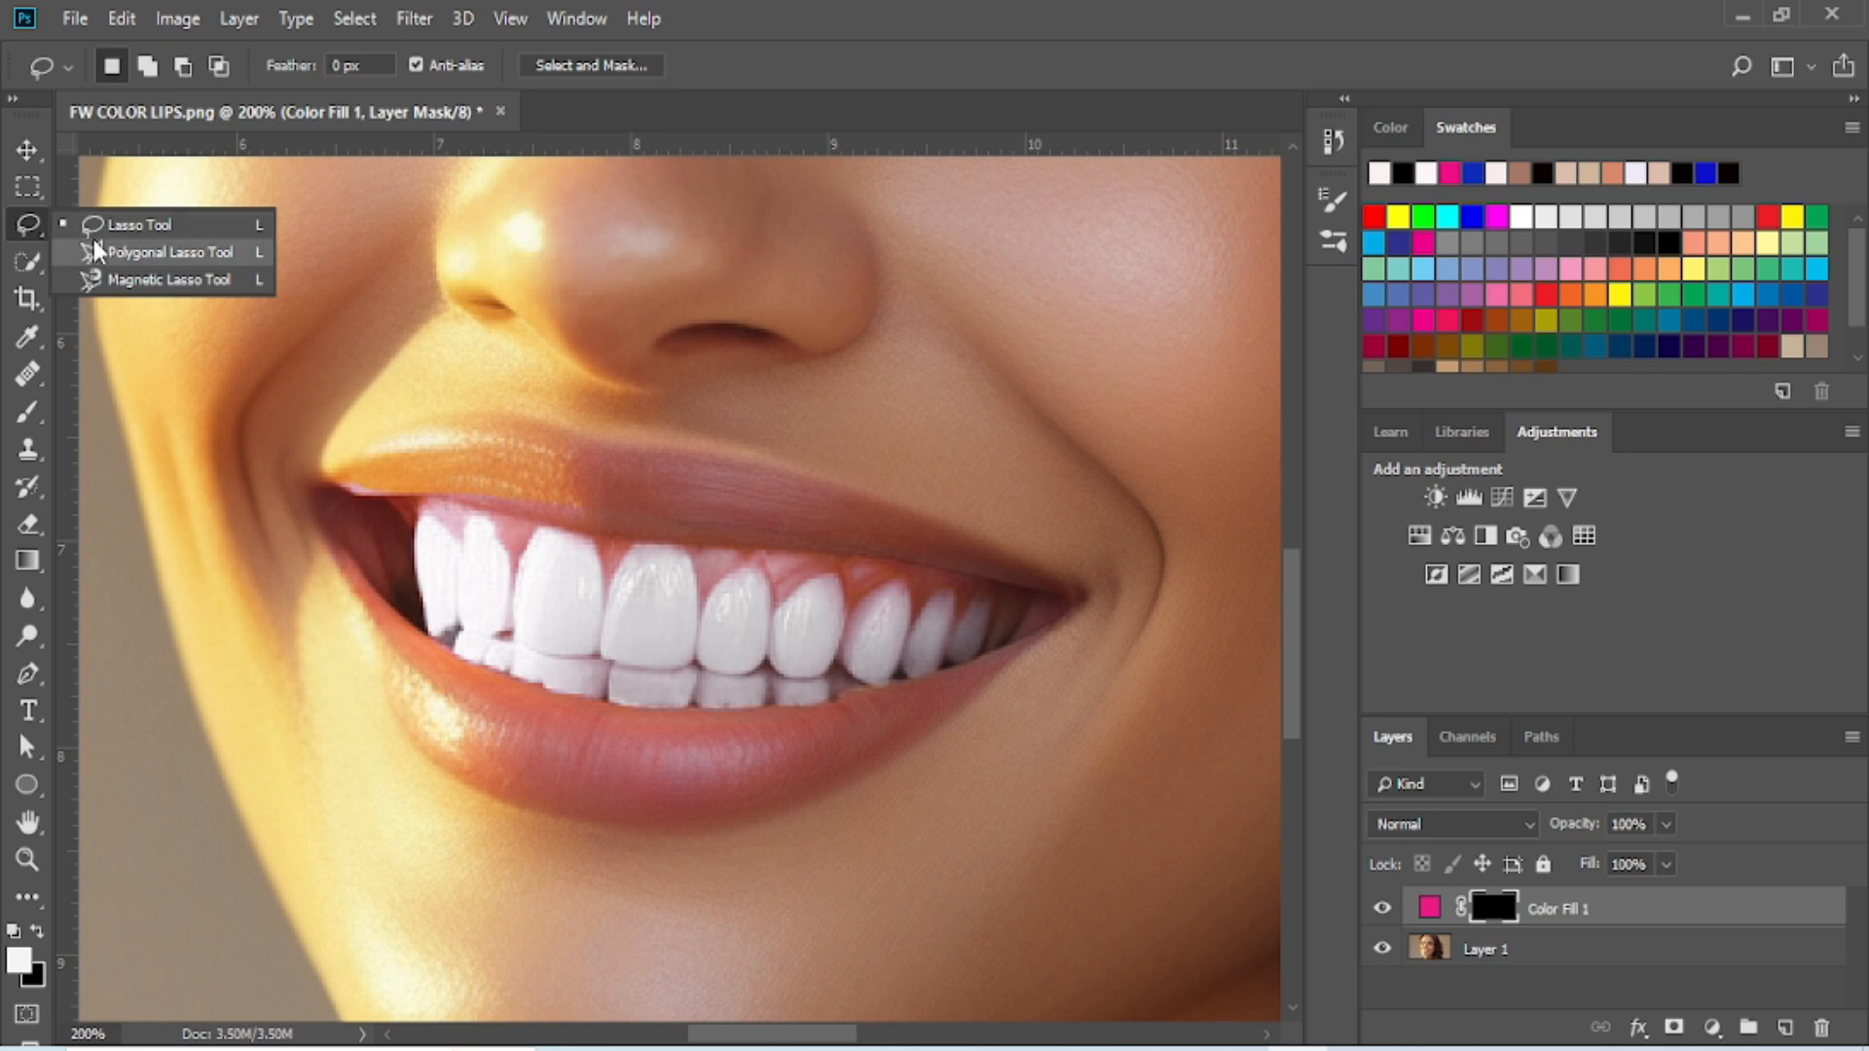
{"action": "left_click", "coordinate": [163, 281]}
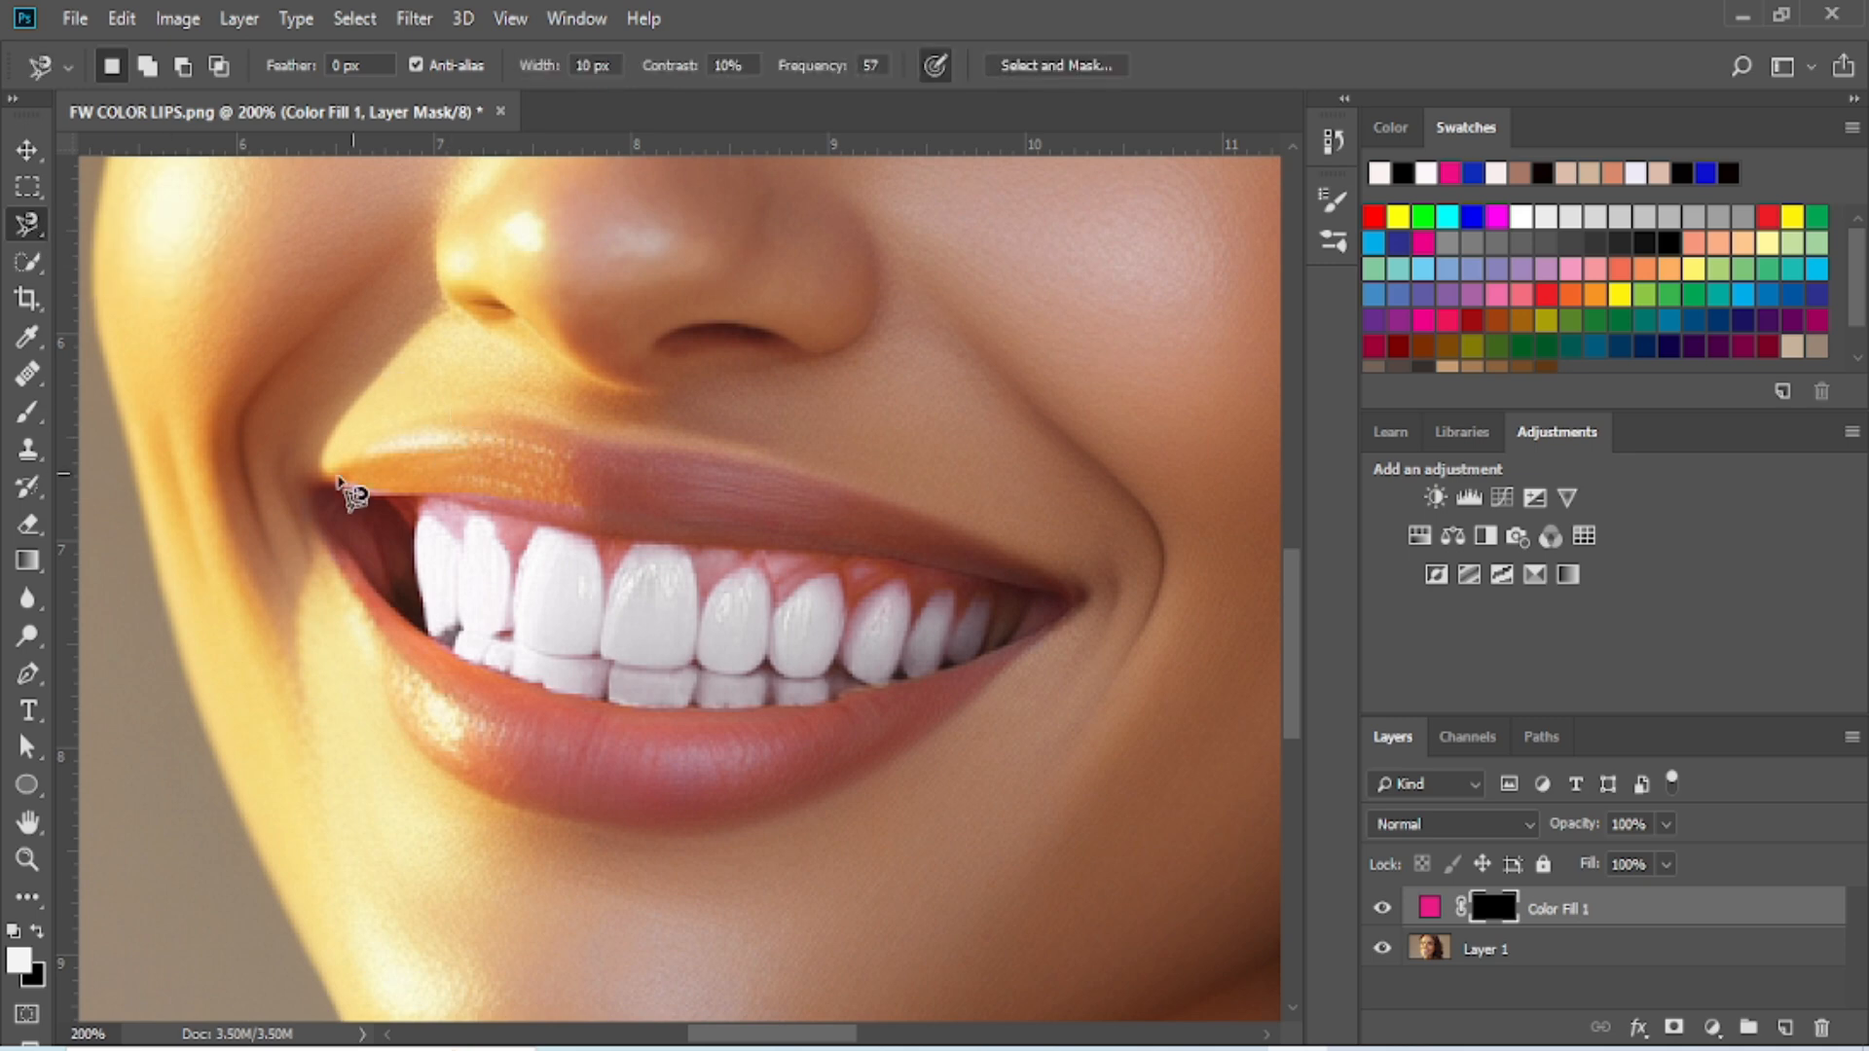
{"action": "left_click", "coordinate": [310, 491]}
{"action": "left_click", "coordinate": [349, 487]}
{"action": "left_click", "coordinate": [393, 493]}
{"action": "left_click", "coordinate": [423, 496]}
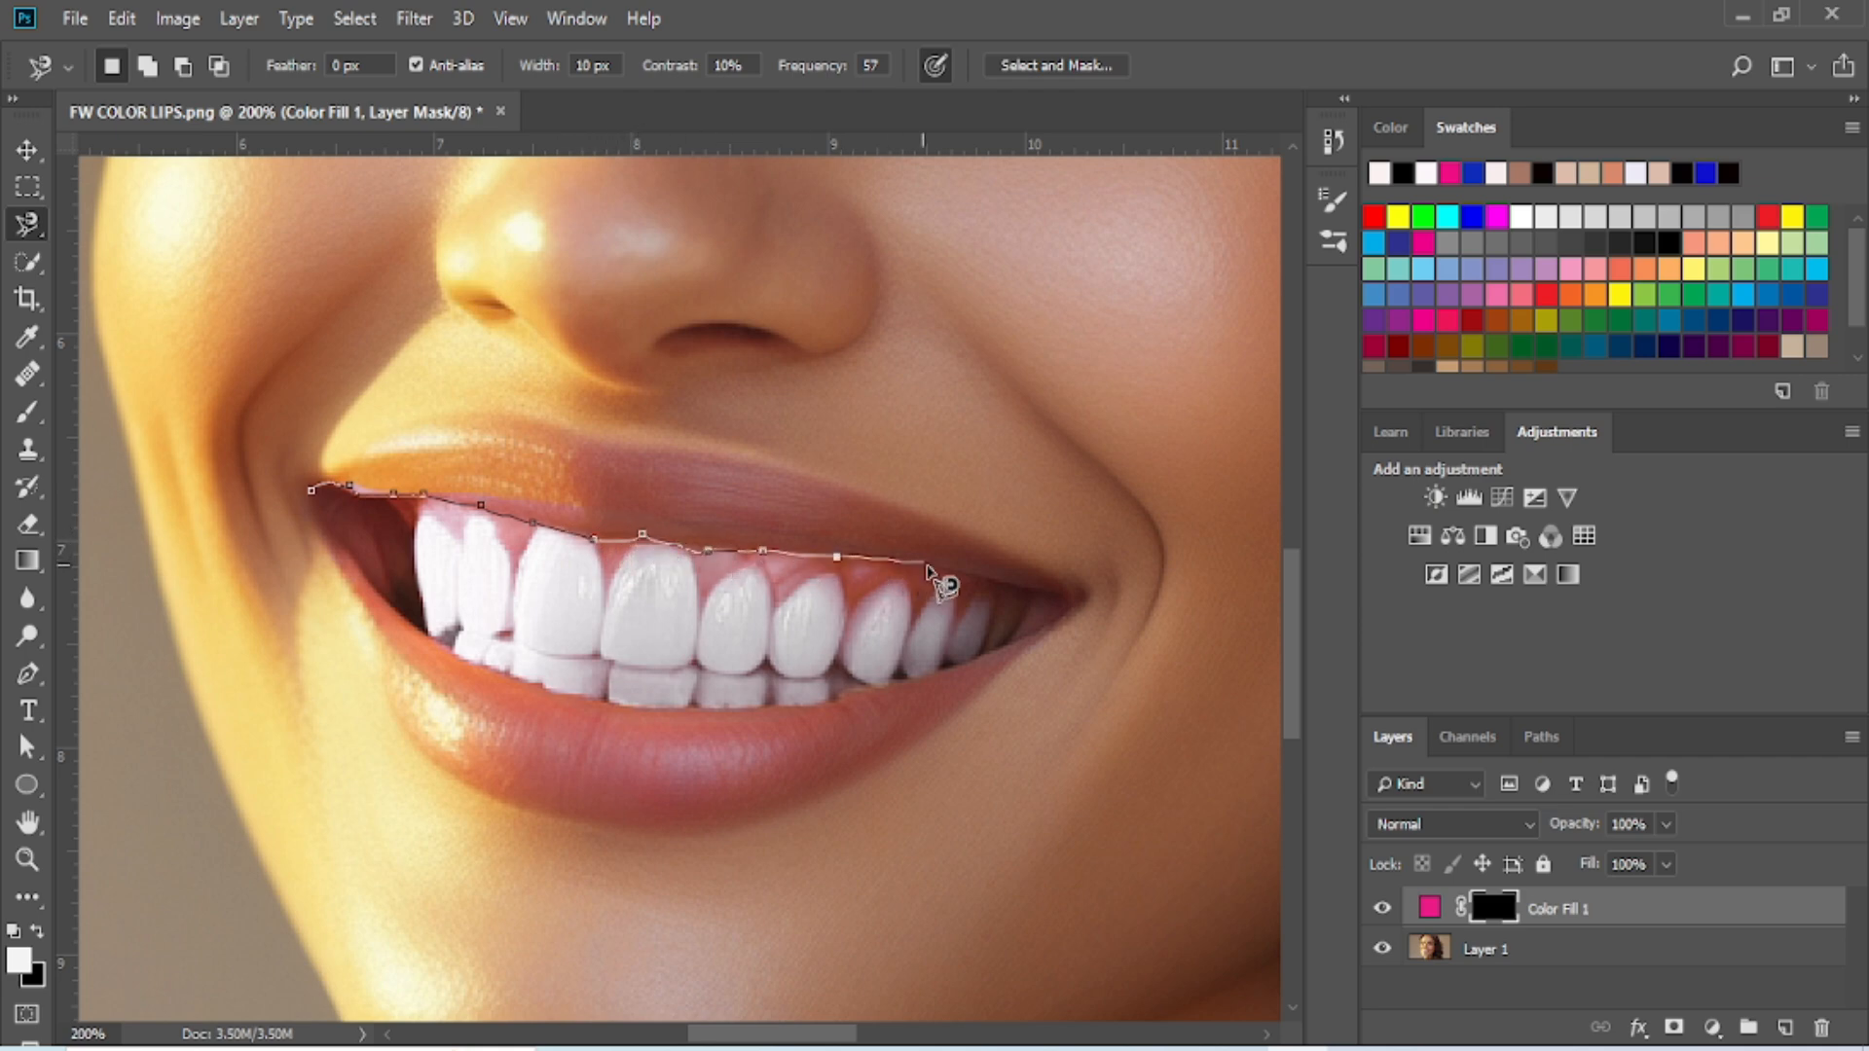
{"action": "left_click", "coordinate": [1076, 596]}
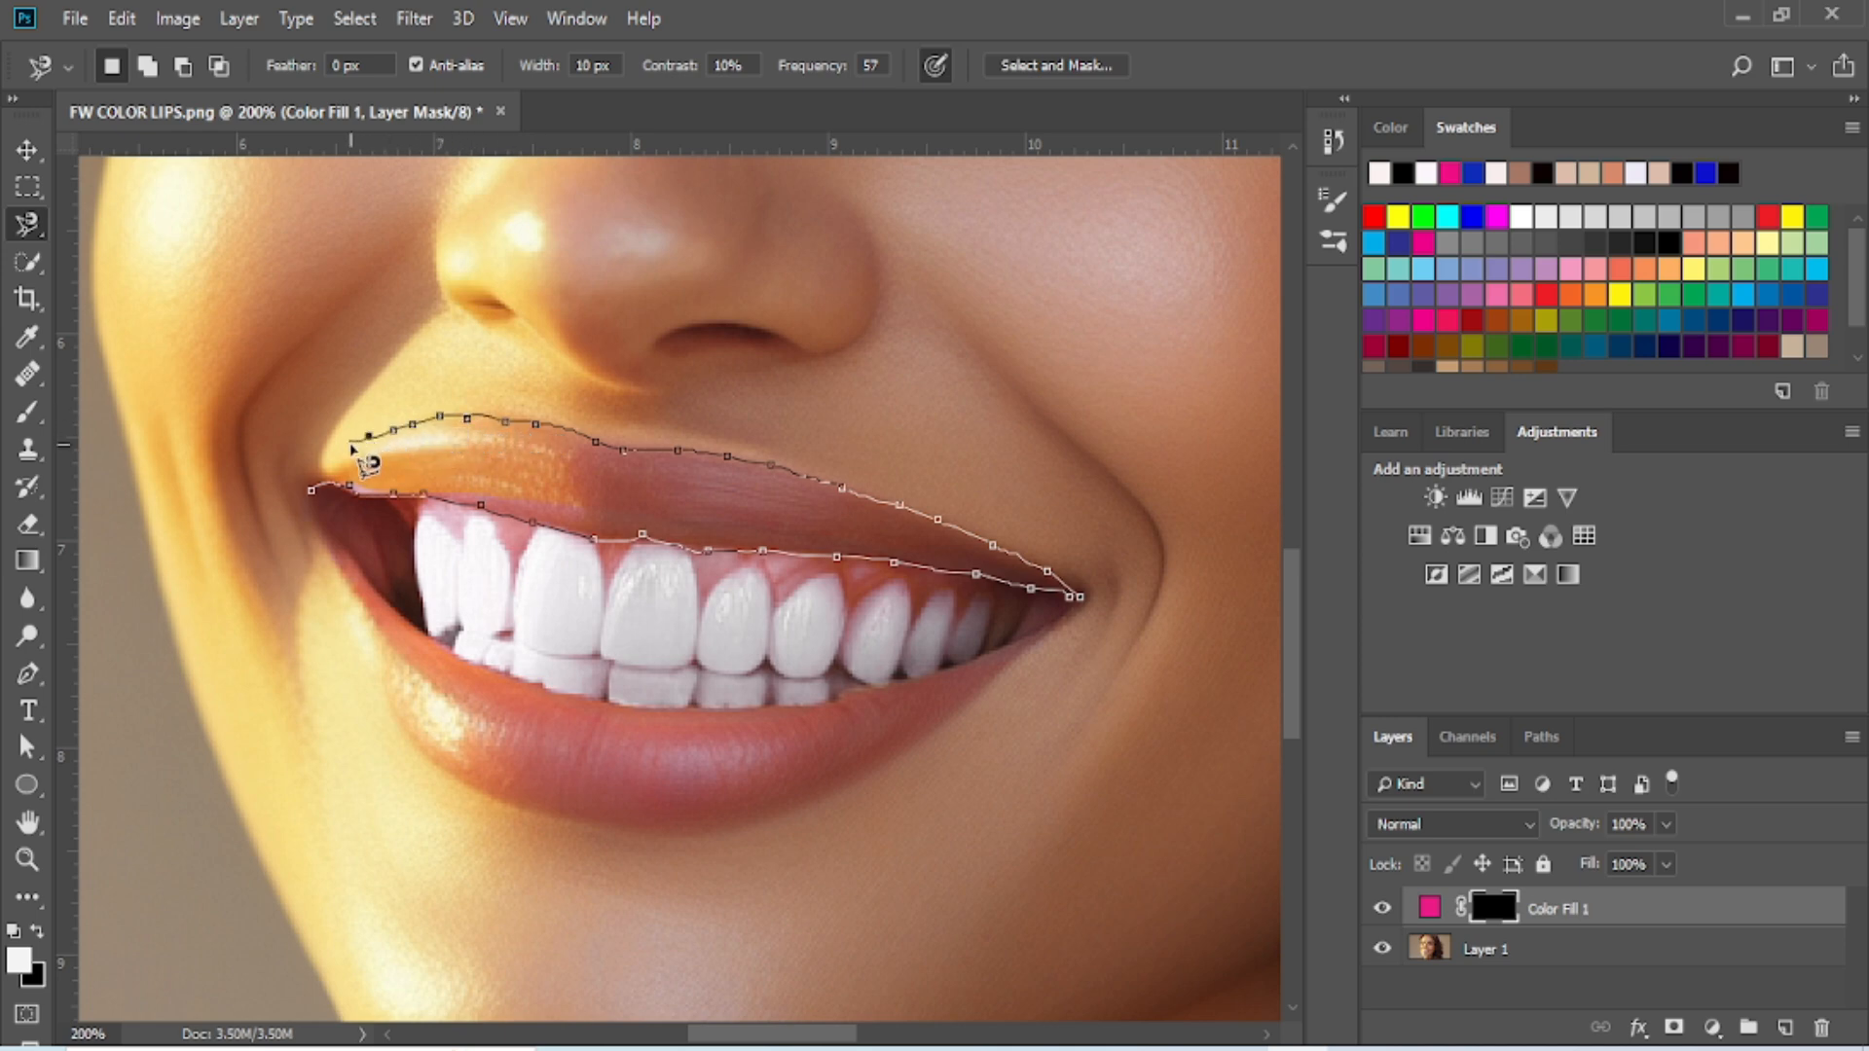
{"action": "left_click", "coordinate": [310, 490]}
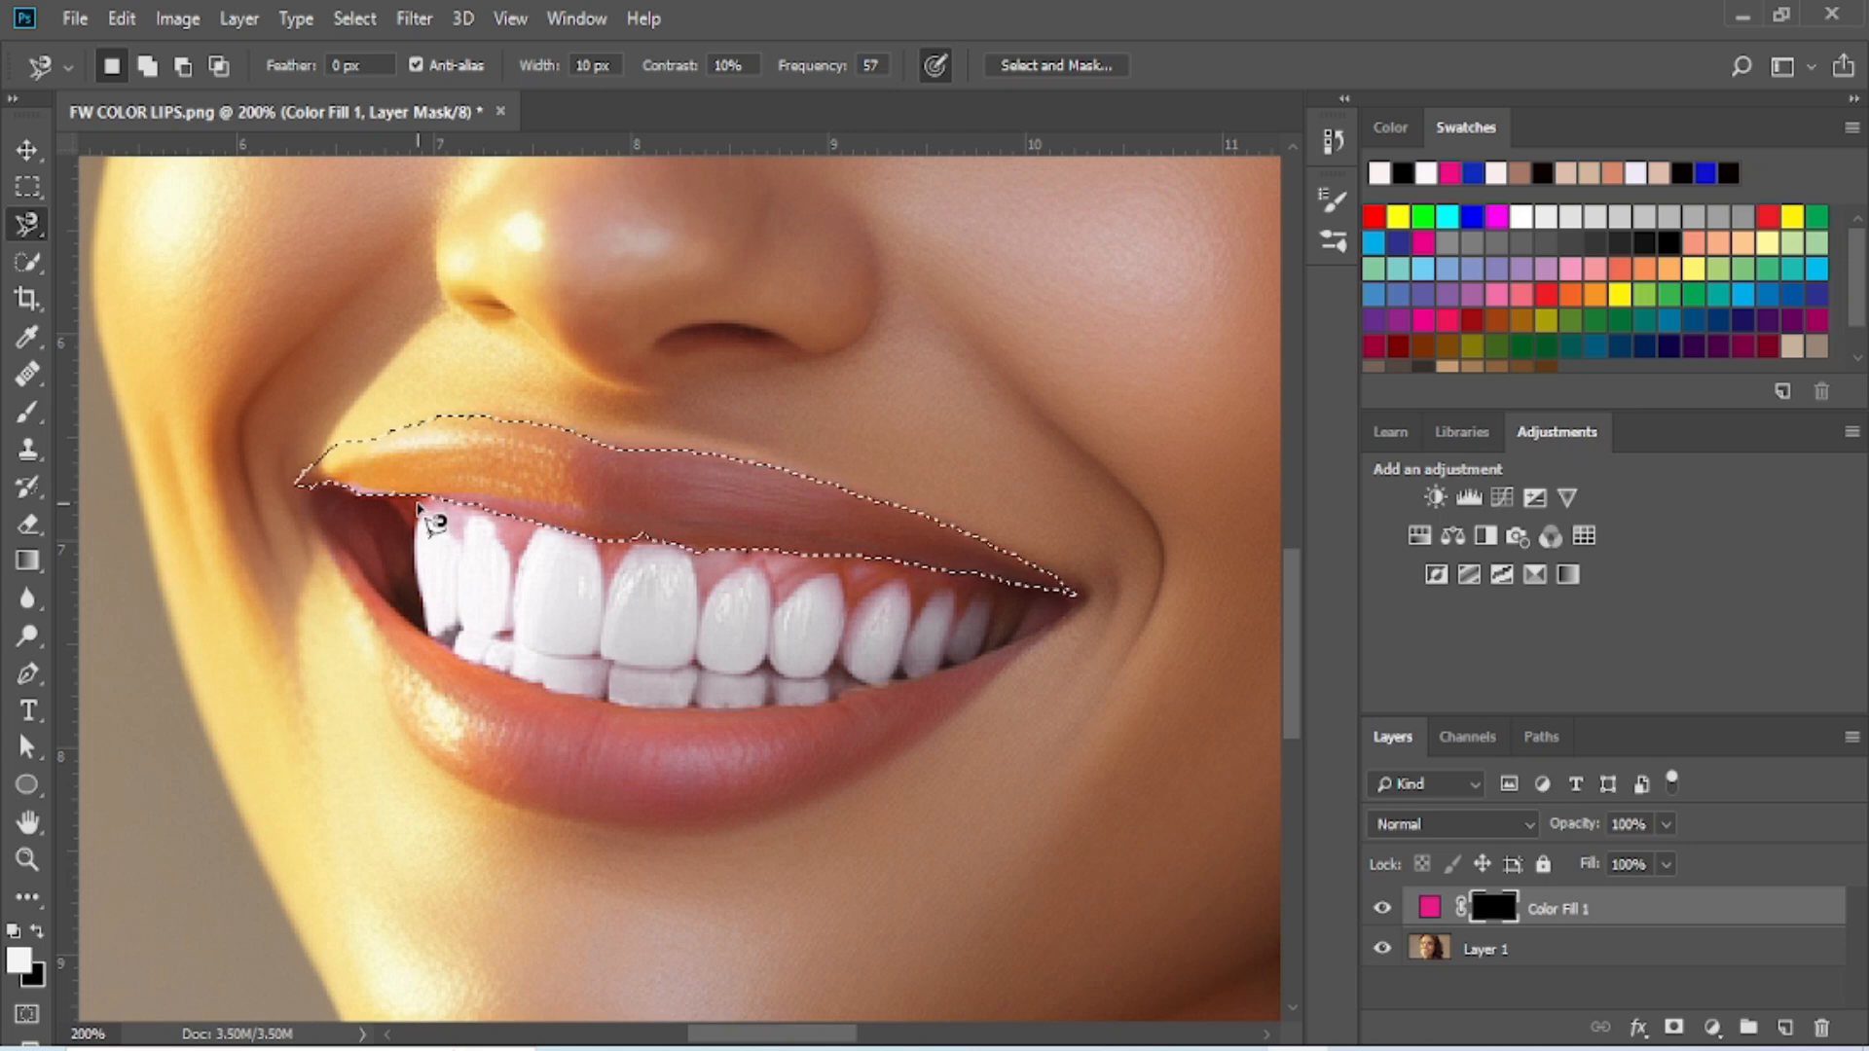
- Paint the whole upper-lip selection white on the fill layer's mask with a 75 px brush, and deselect
{"action": "left_click", "coordinate": [30, 412]}
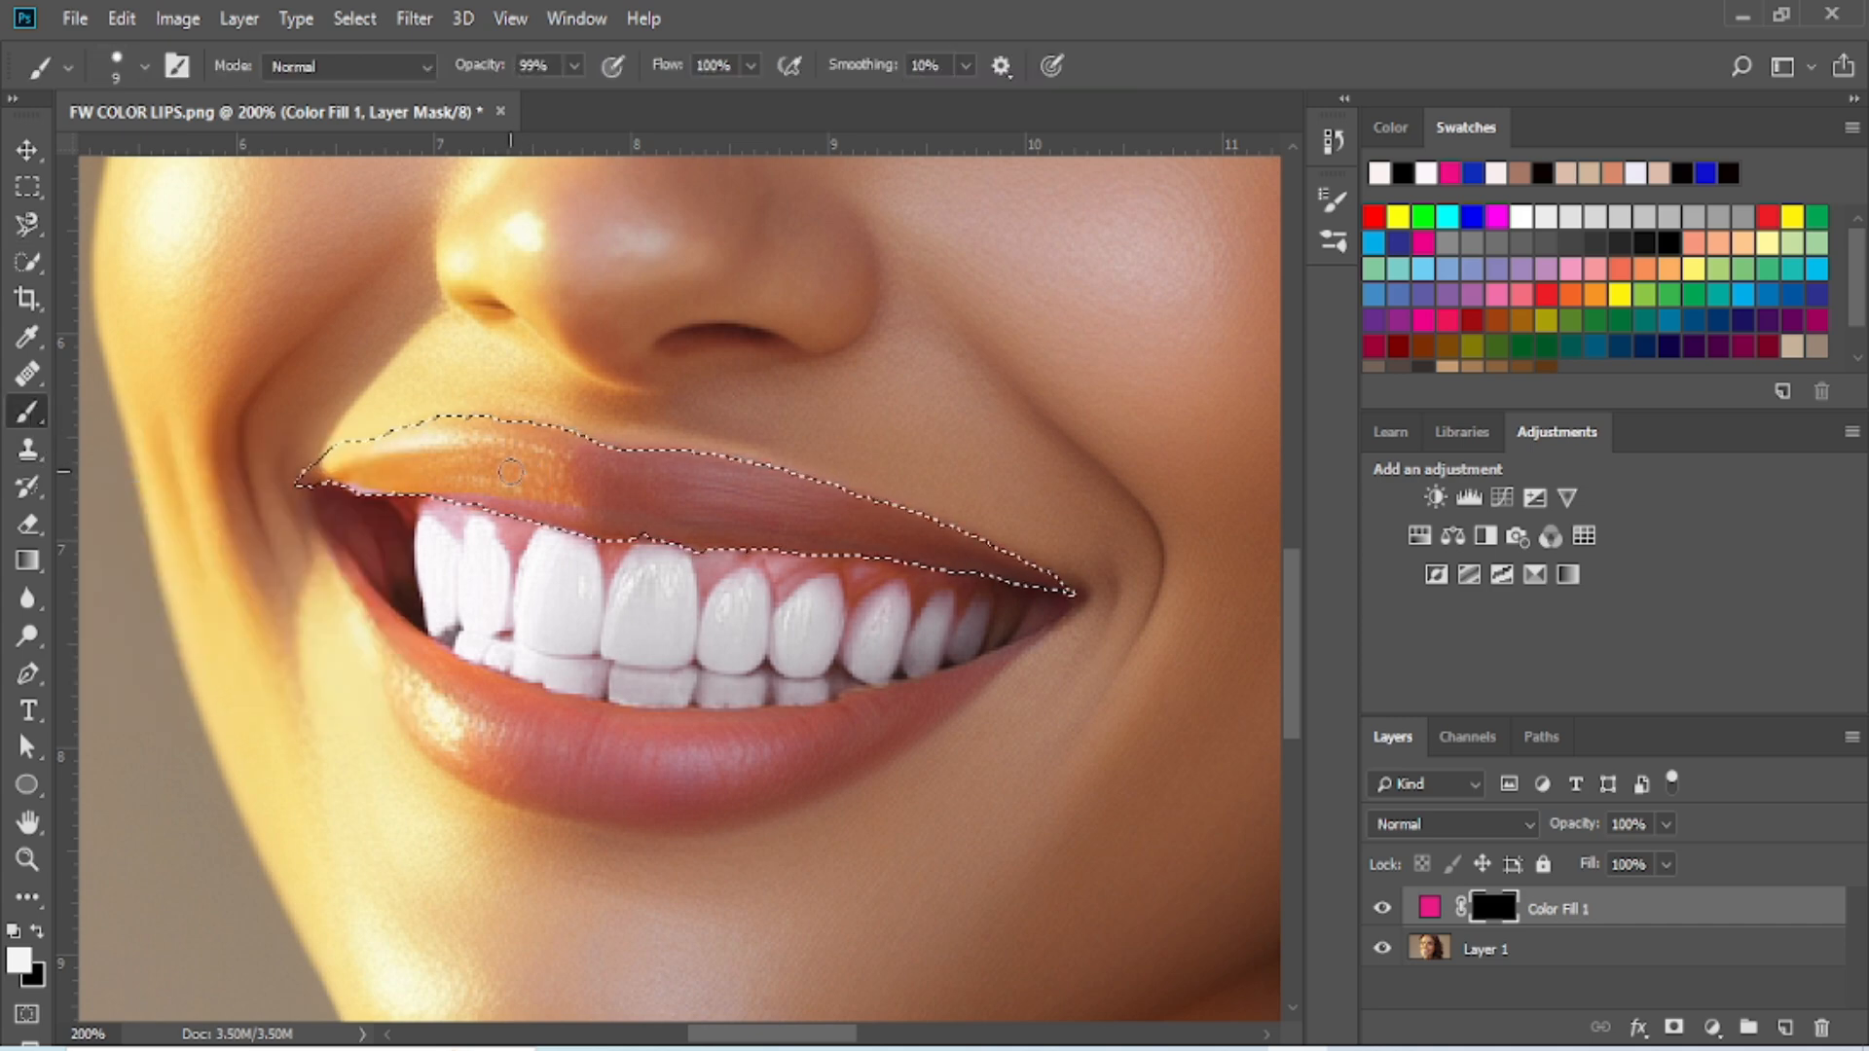
{"action": "left_click", "coordinate": [141, 68]}
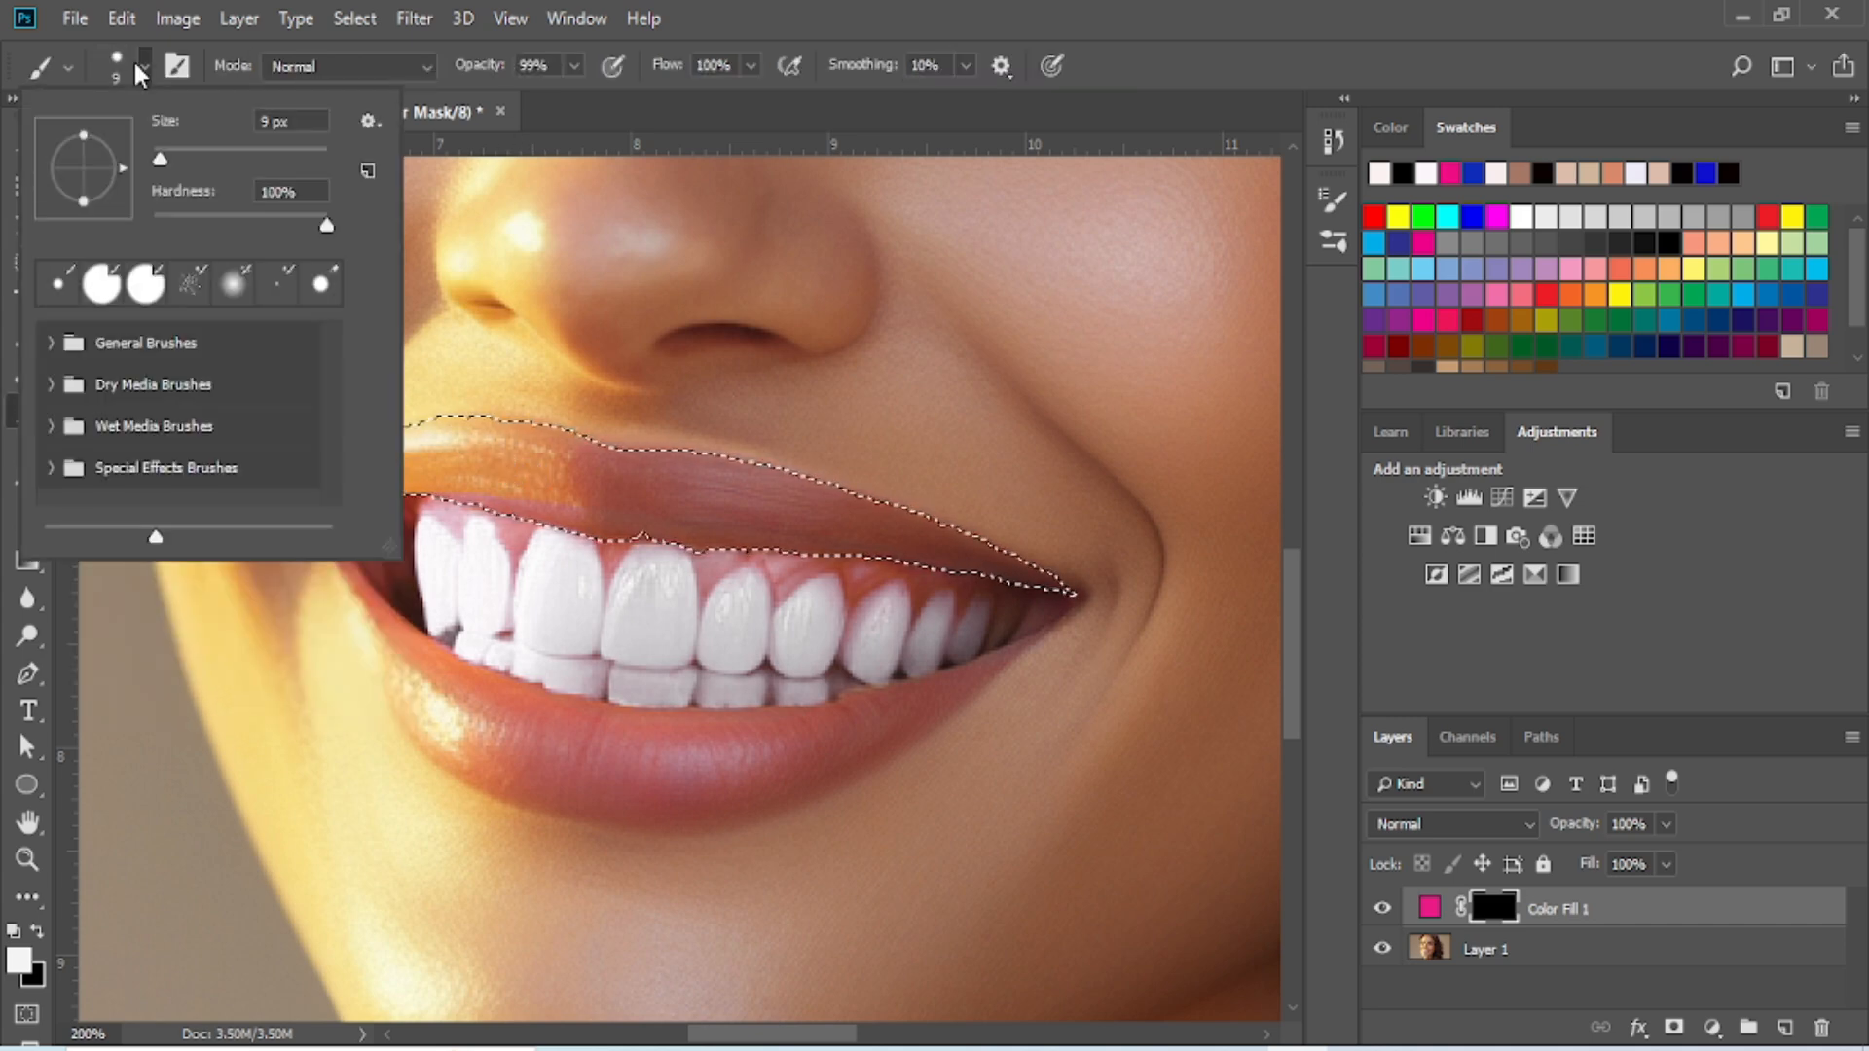
{"action": "left_click", "coordinate": [218, 152]}
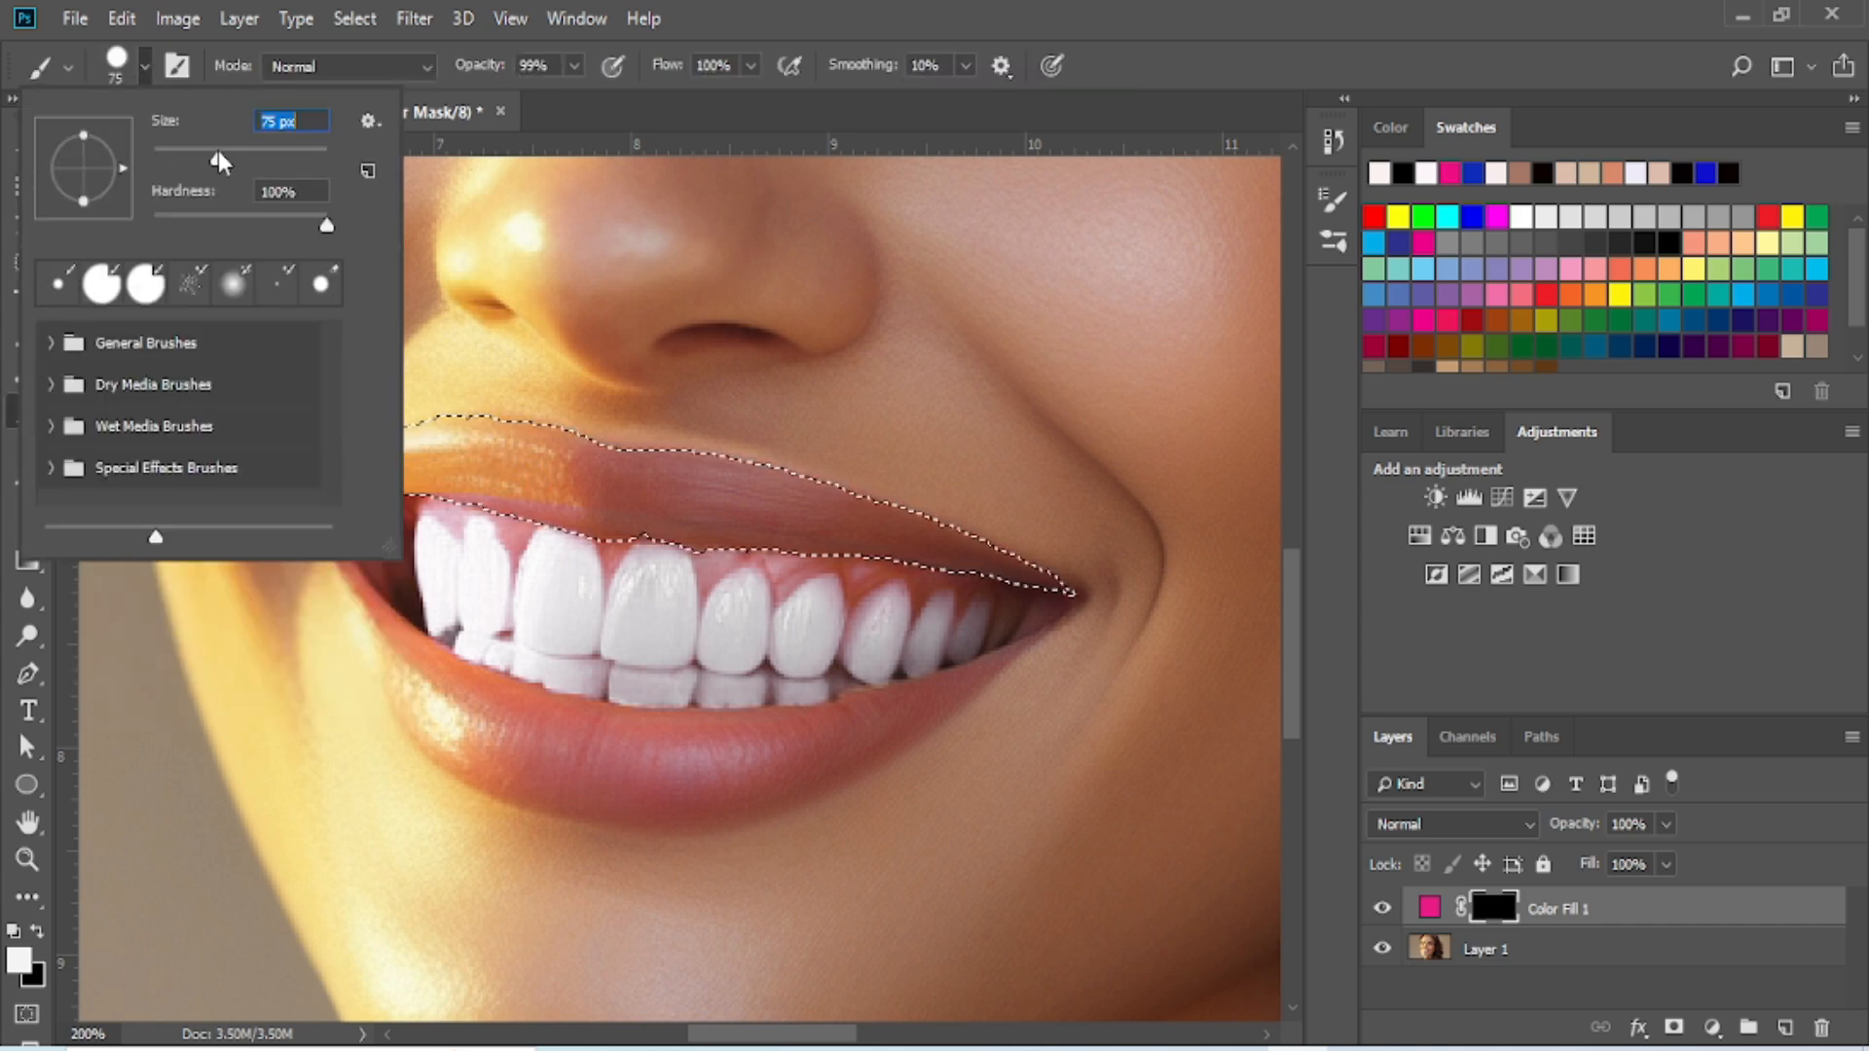
{"action": "left_click", "coordinate": [143, 64]}
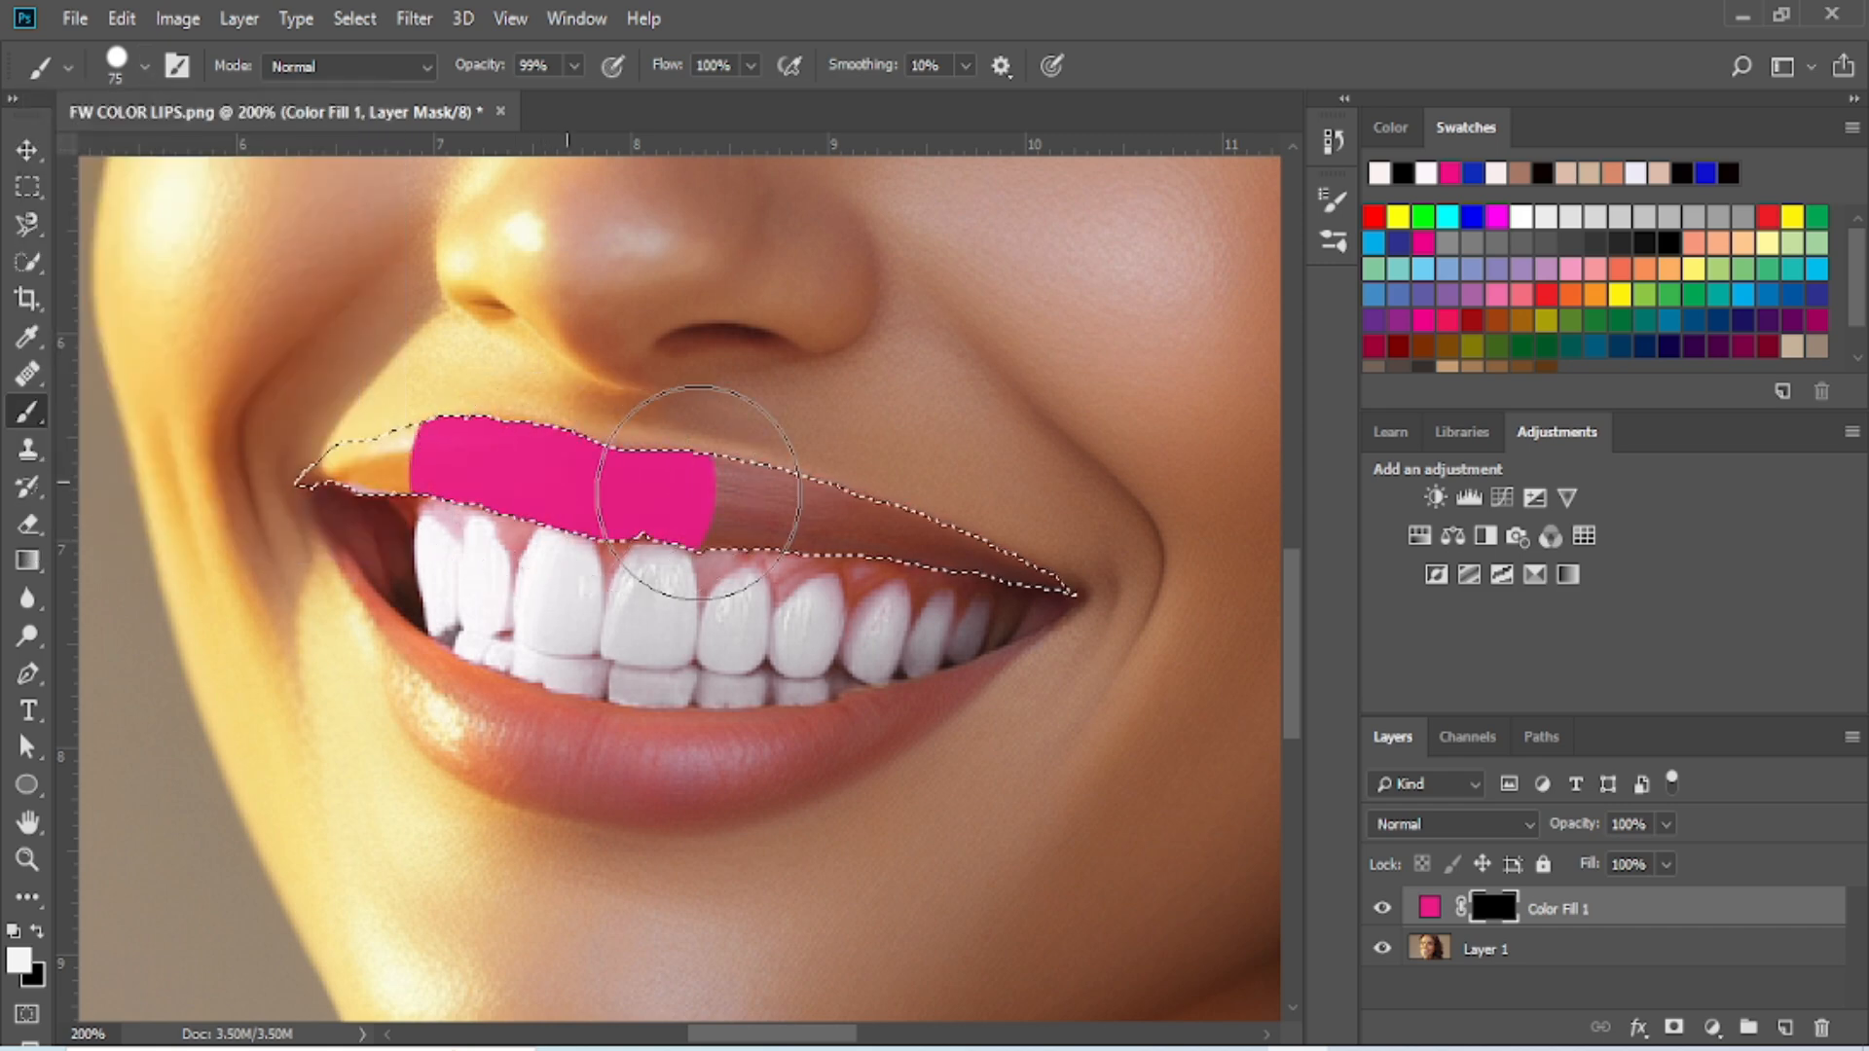
{"action": "mouse_move", "coordinate": [881, 506]}
{"action": "left_mouse_down"}
{"action": "mouse_move", "coordinate": [1042, 480]}
{"action": "mouse_move", "coordinate": [1034, 545]}
{"action": "mouse_move", "coordinate": [1030, 509]}
{"action": "left_mouse_up"}
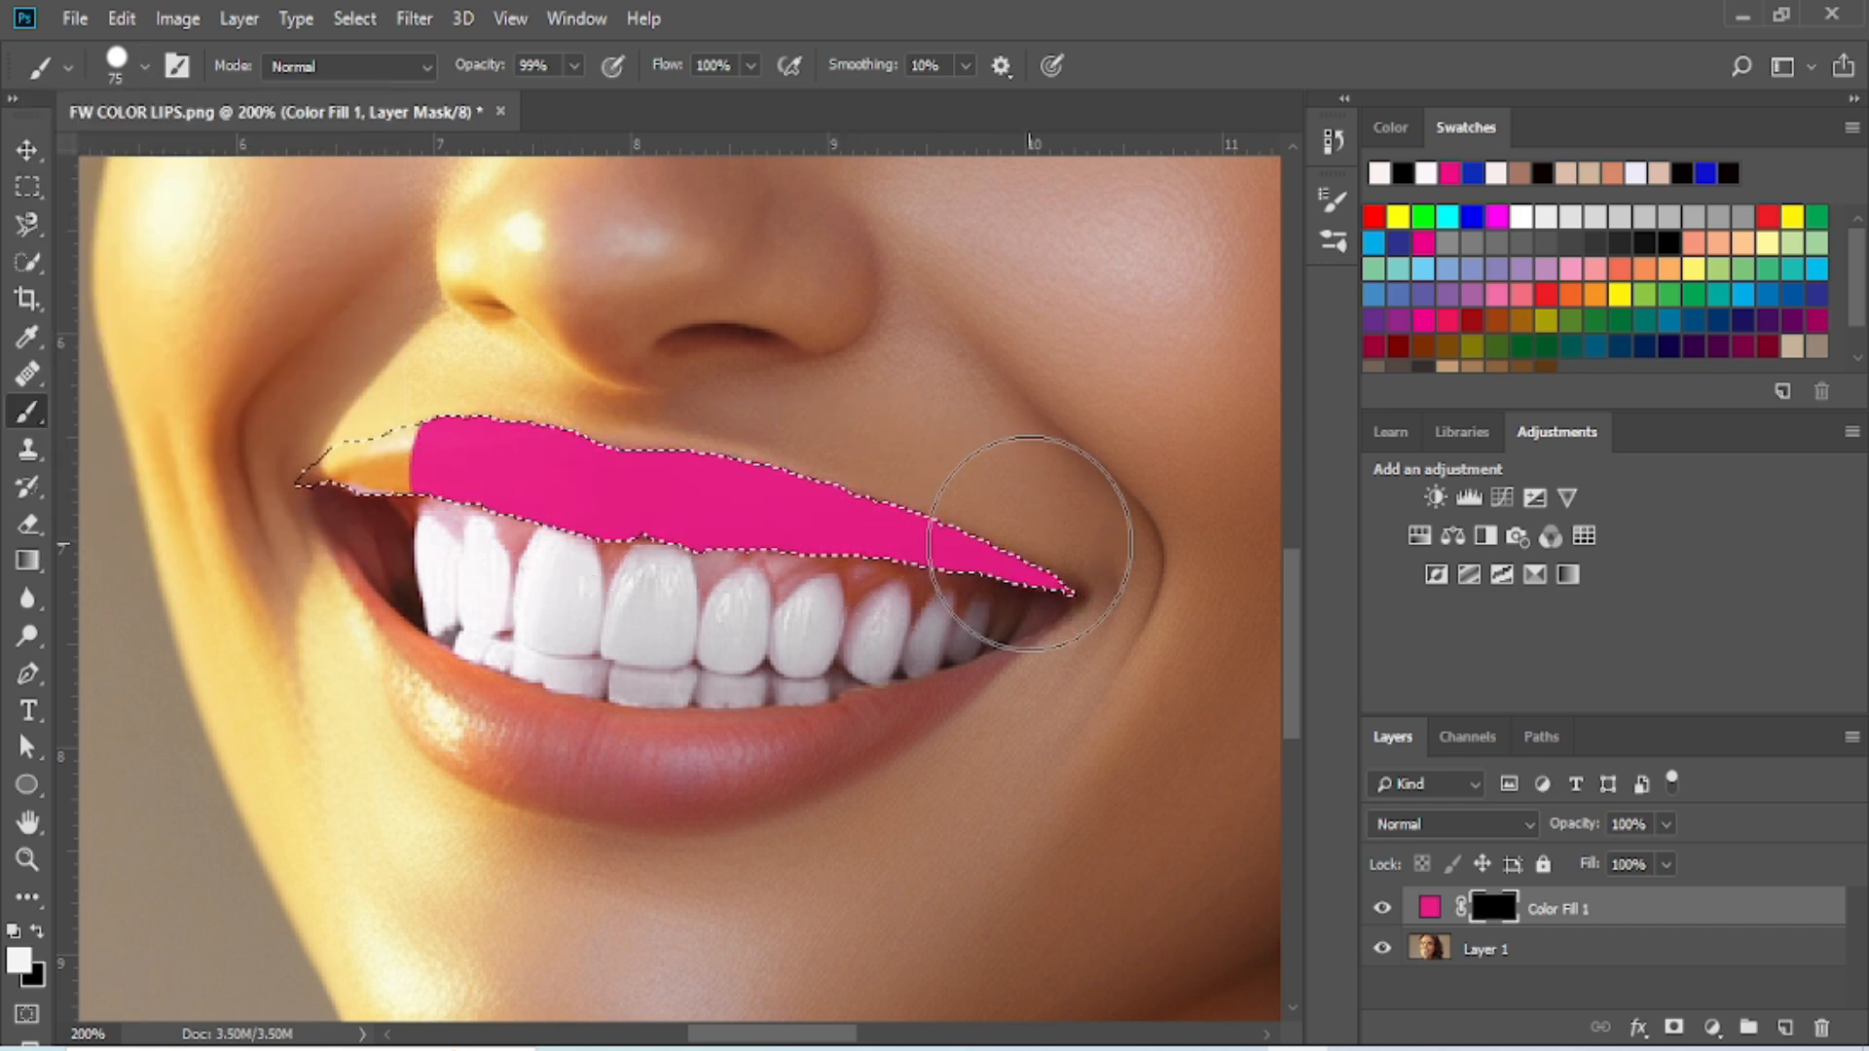
{"action": "left_click_drag", "start_coordinate": [417, 459], "coordinate": [347, 459]}
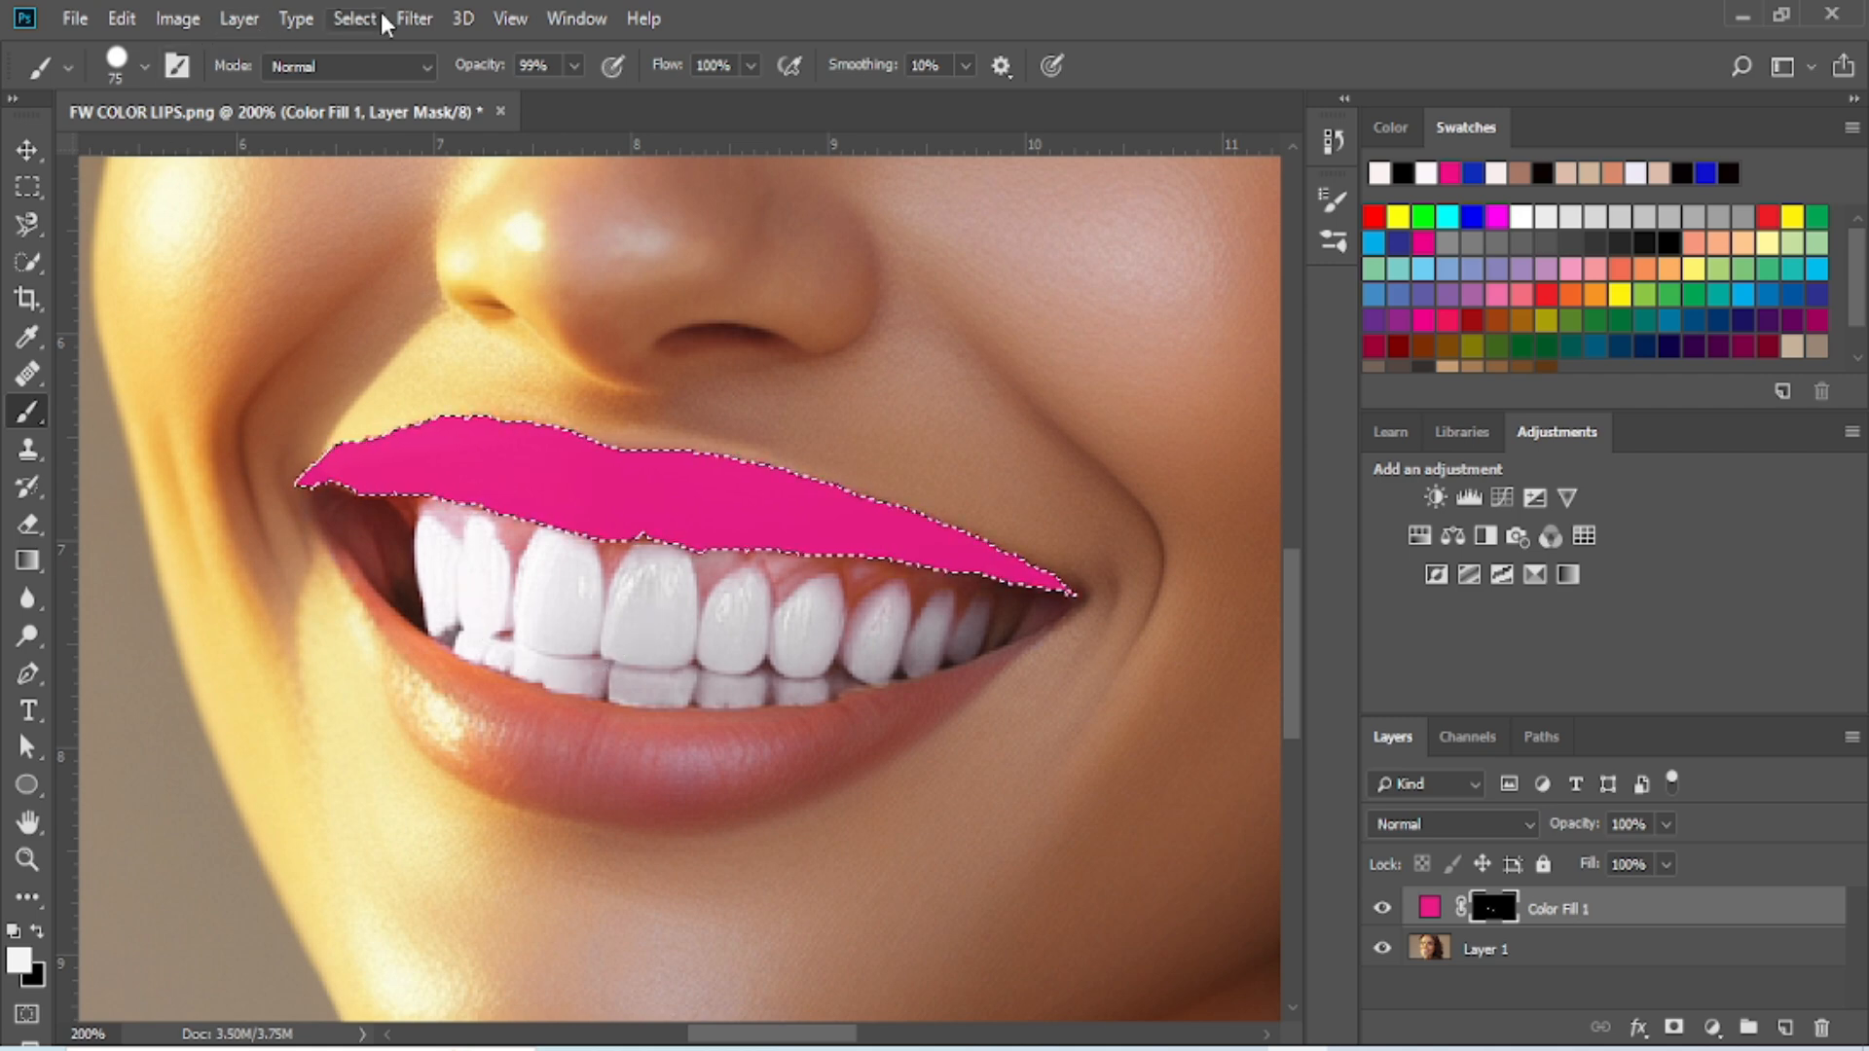
{"action": "left_click", "coordinate": [348, 18]}
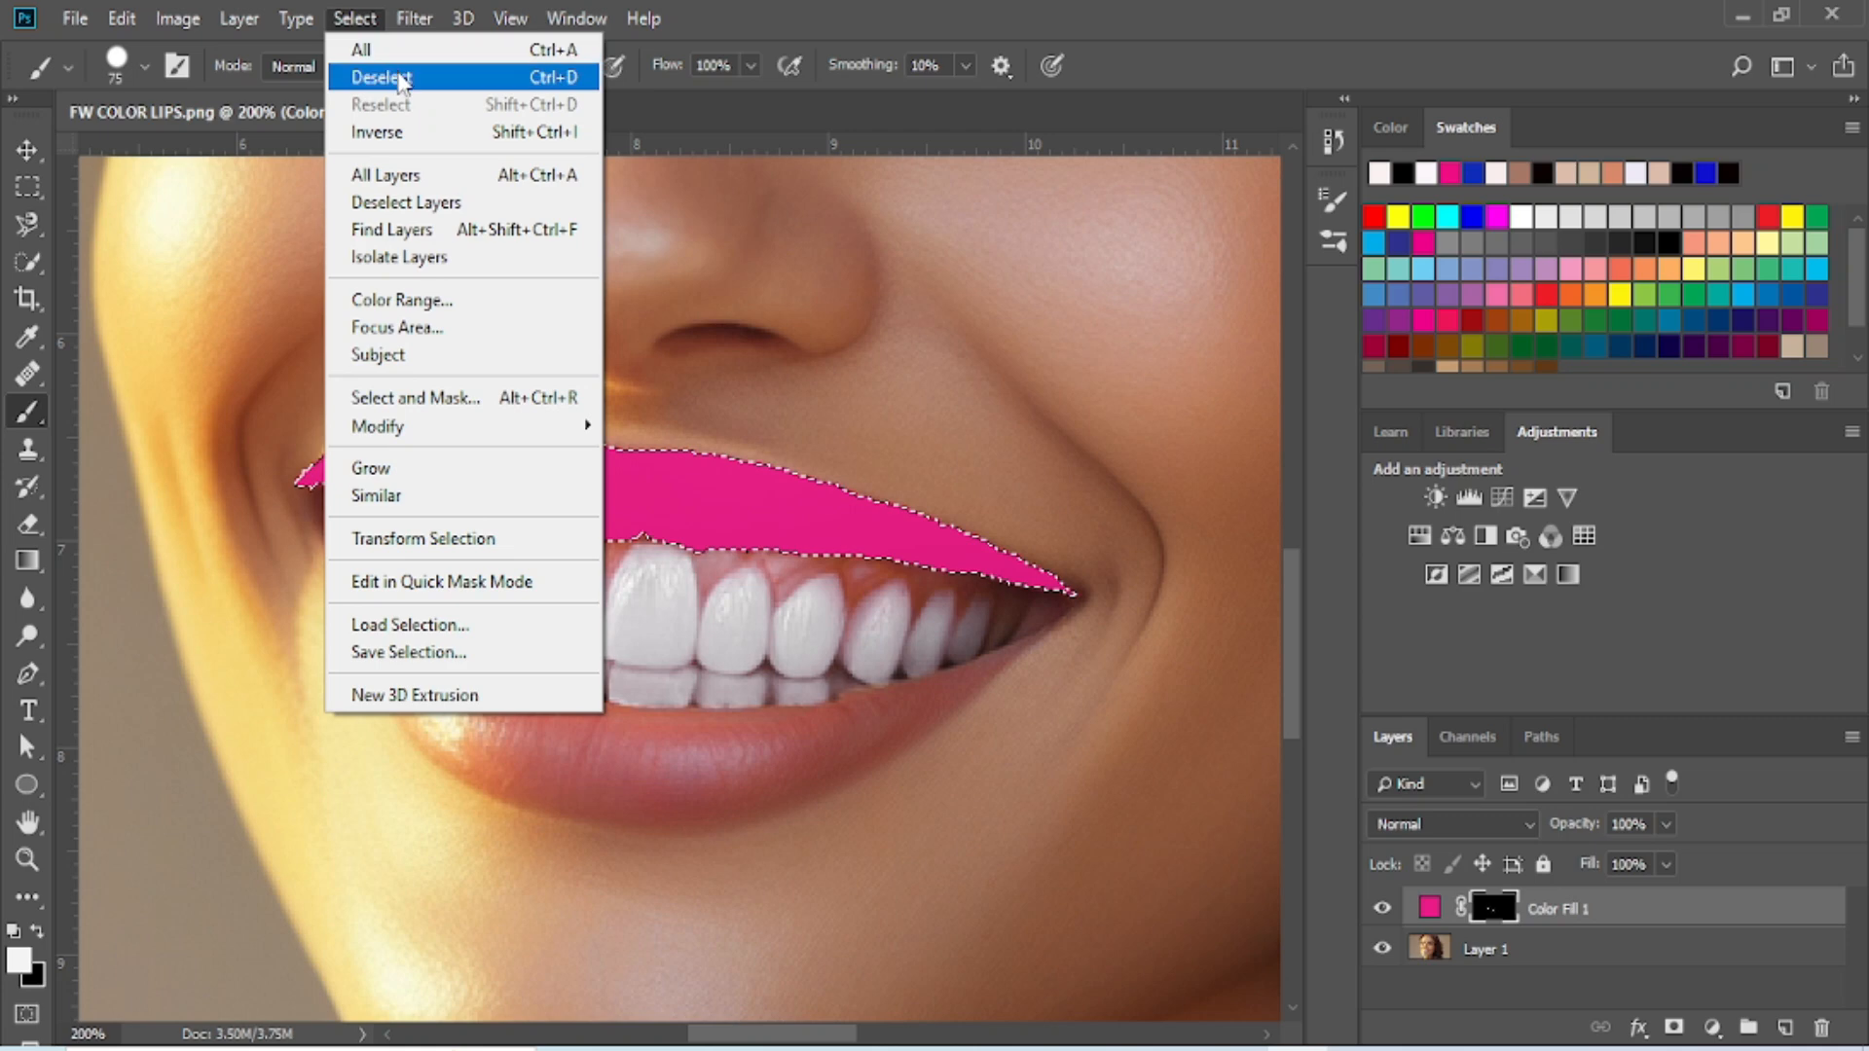
{"action": "left_click", "coordinate": [395, 70]}
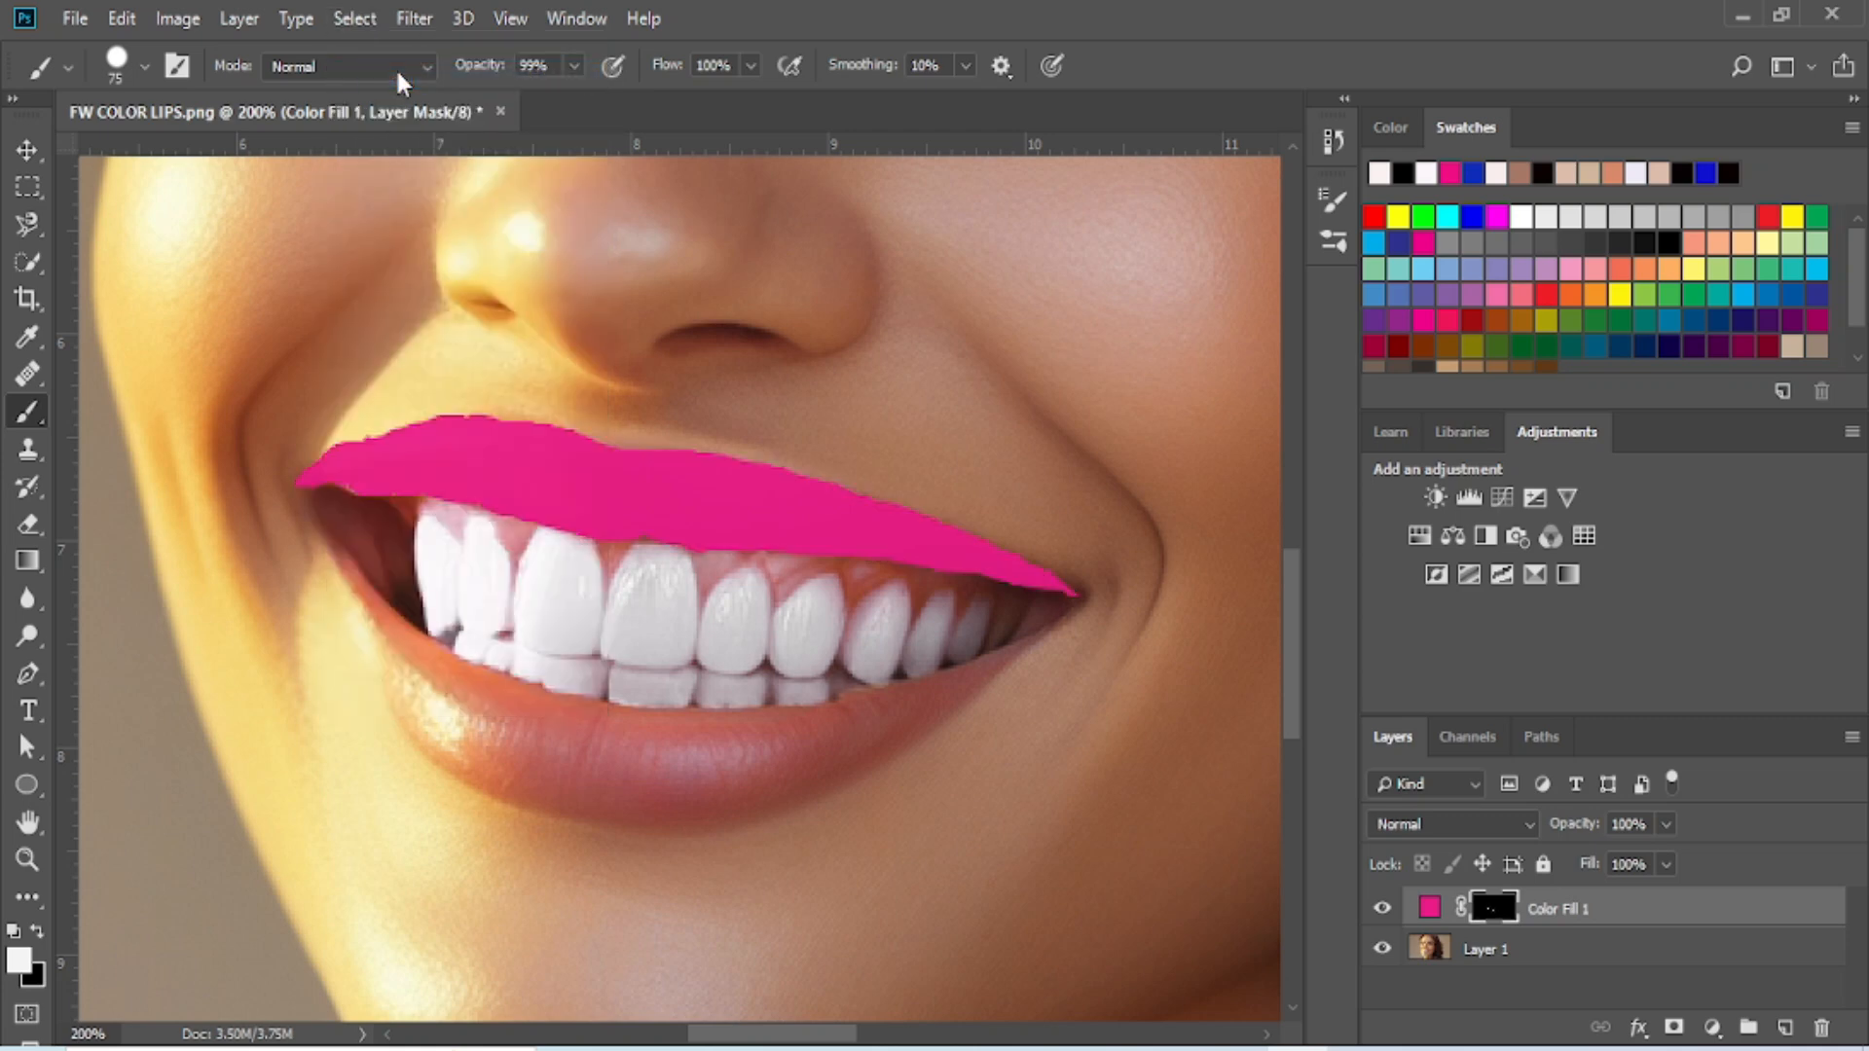
{"action": "left_click", "coordinate": [28, 155]}
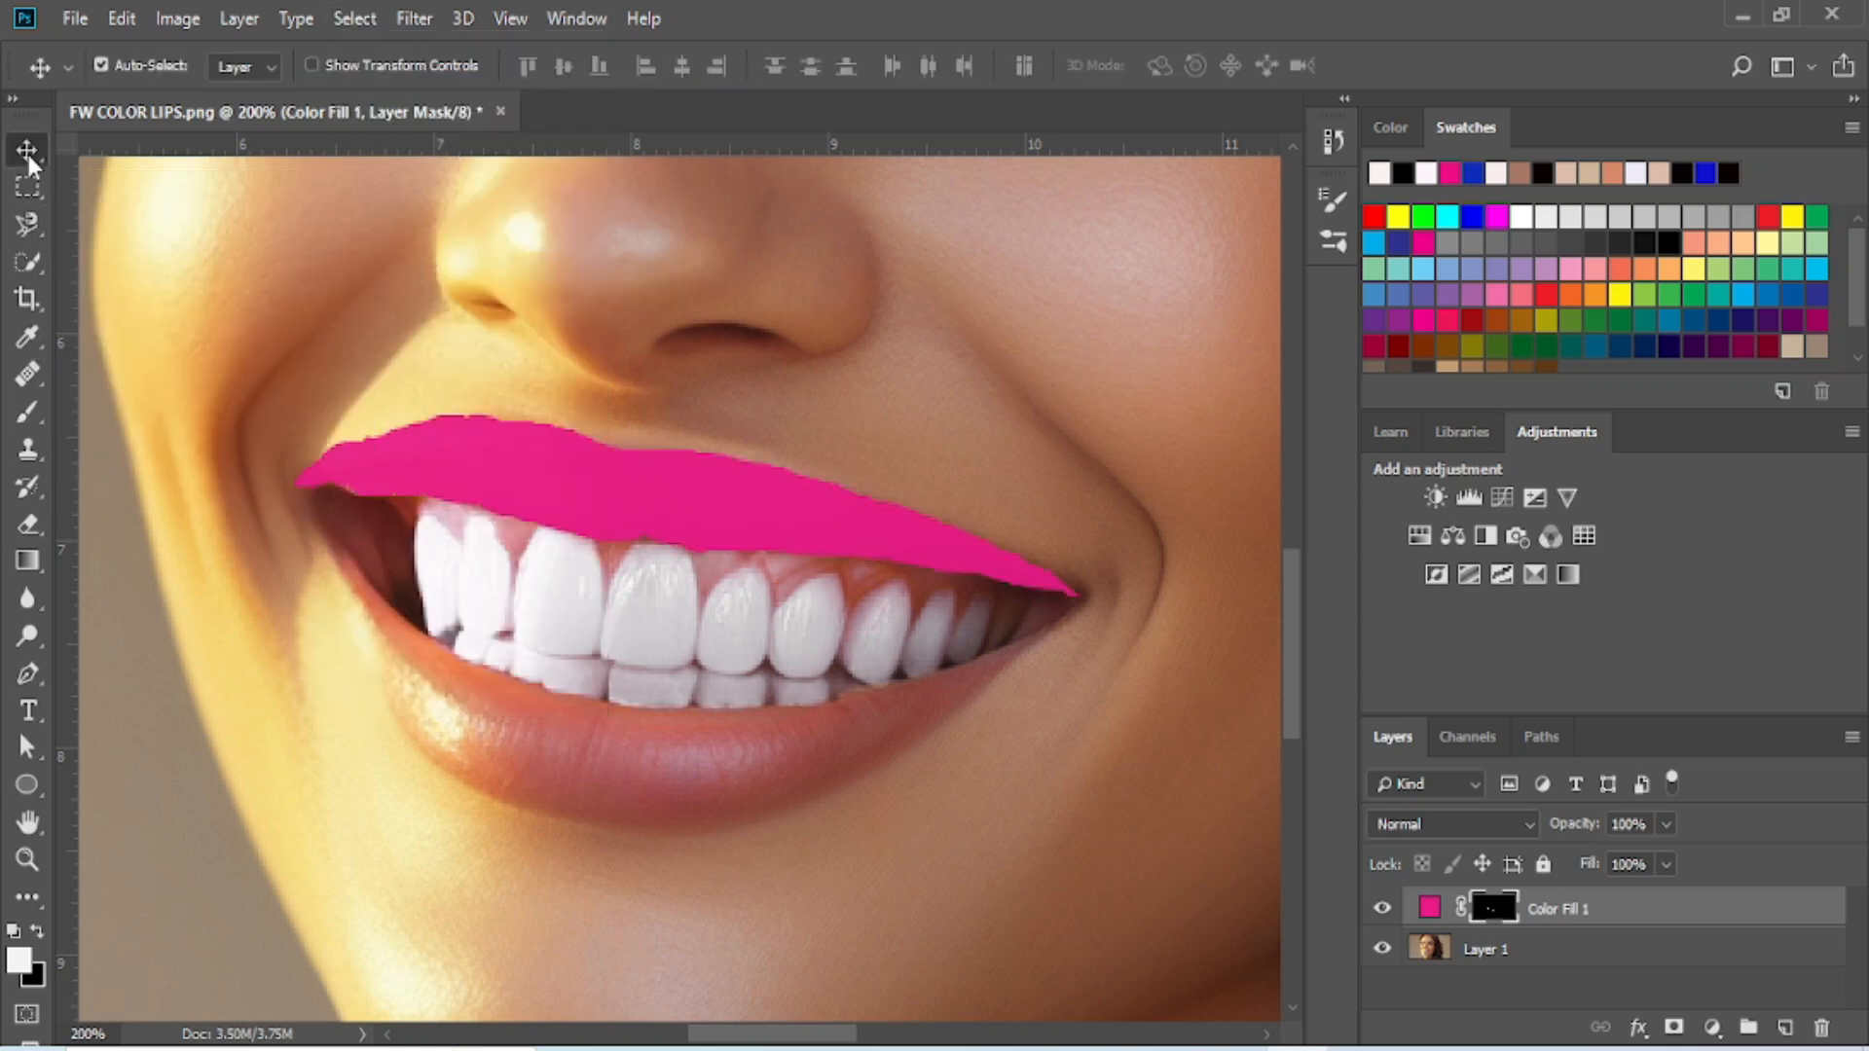
- Trace a closed selection around the lower lip with the Magnetic Lasso tool, following its outer and inner edges
{"action": "left_click", "coordinate": [33, 230]}
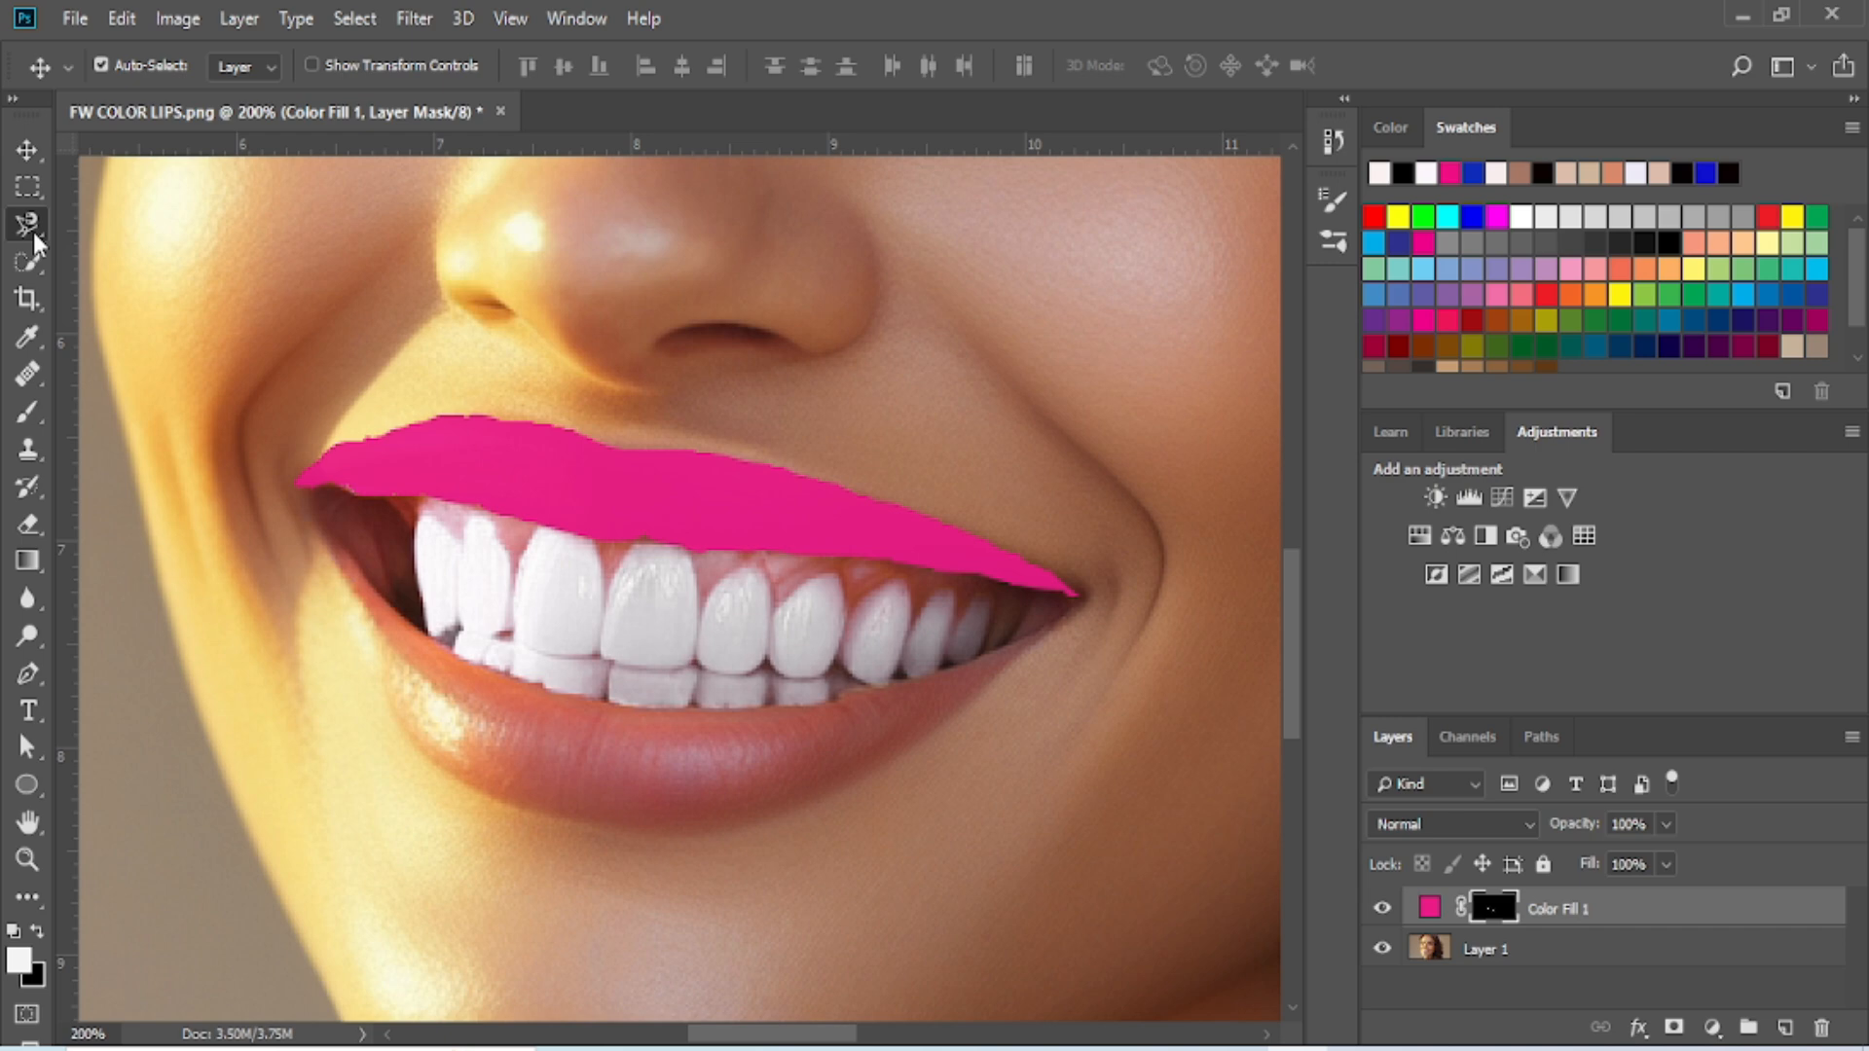
{"action": "left_click", "coordinate": [295, 485]}
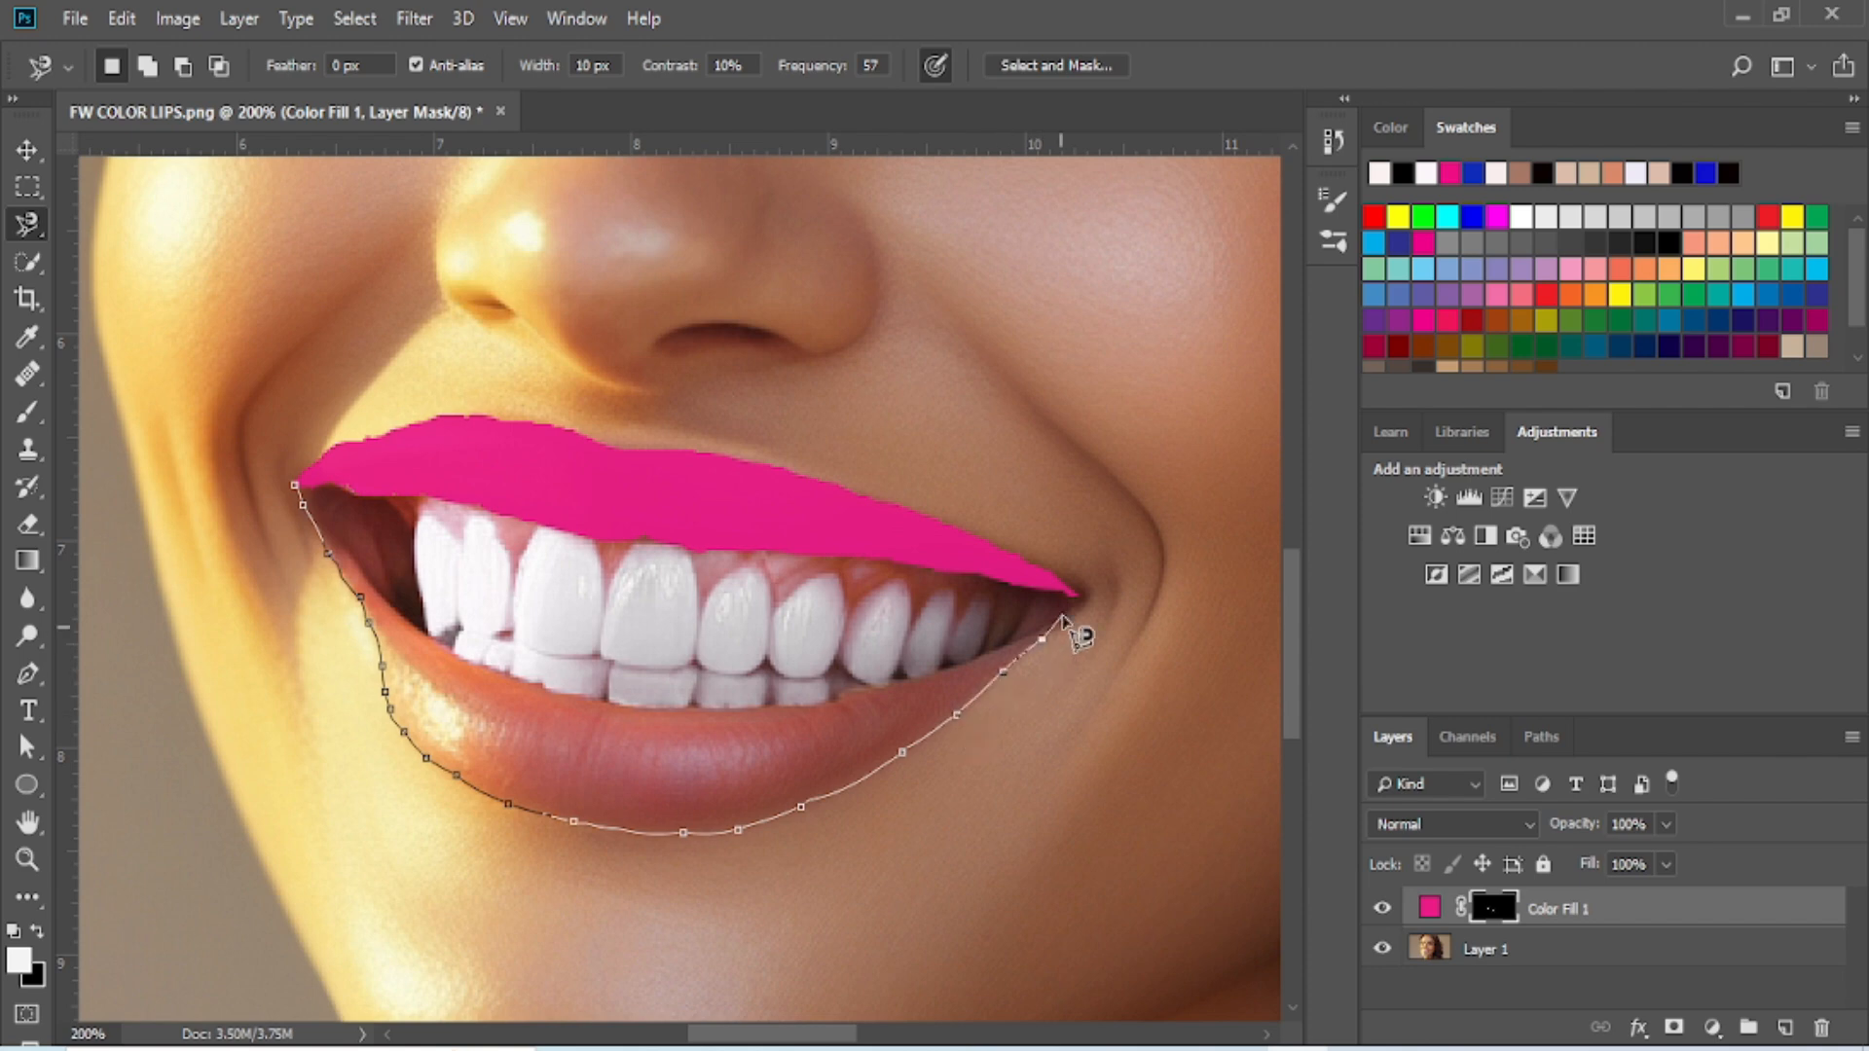
{"action": "double_click", "coordinate": [1077, 599]}
{"action": "left_click", "coordinate": [297, 483]}
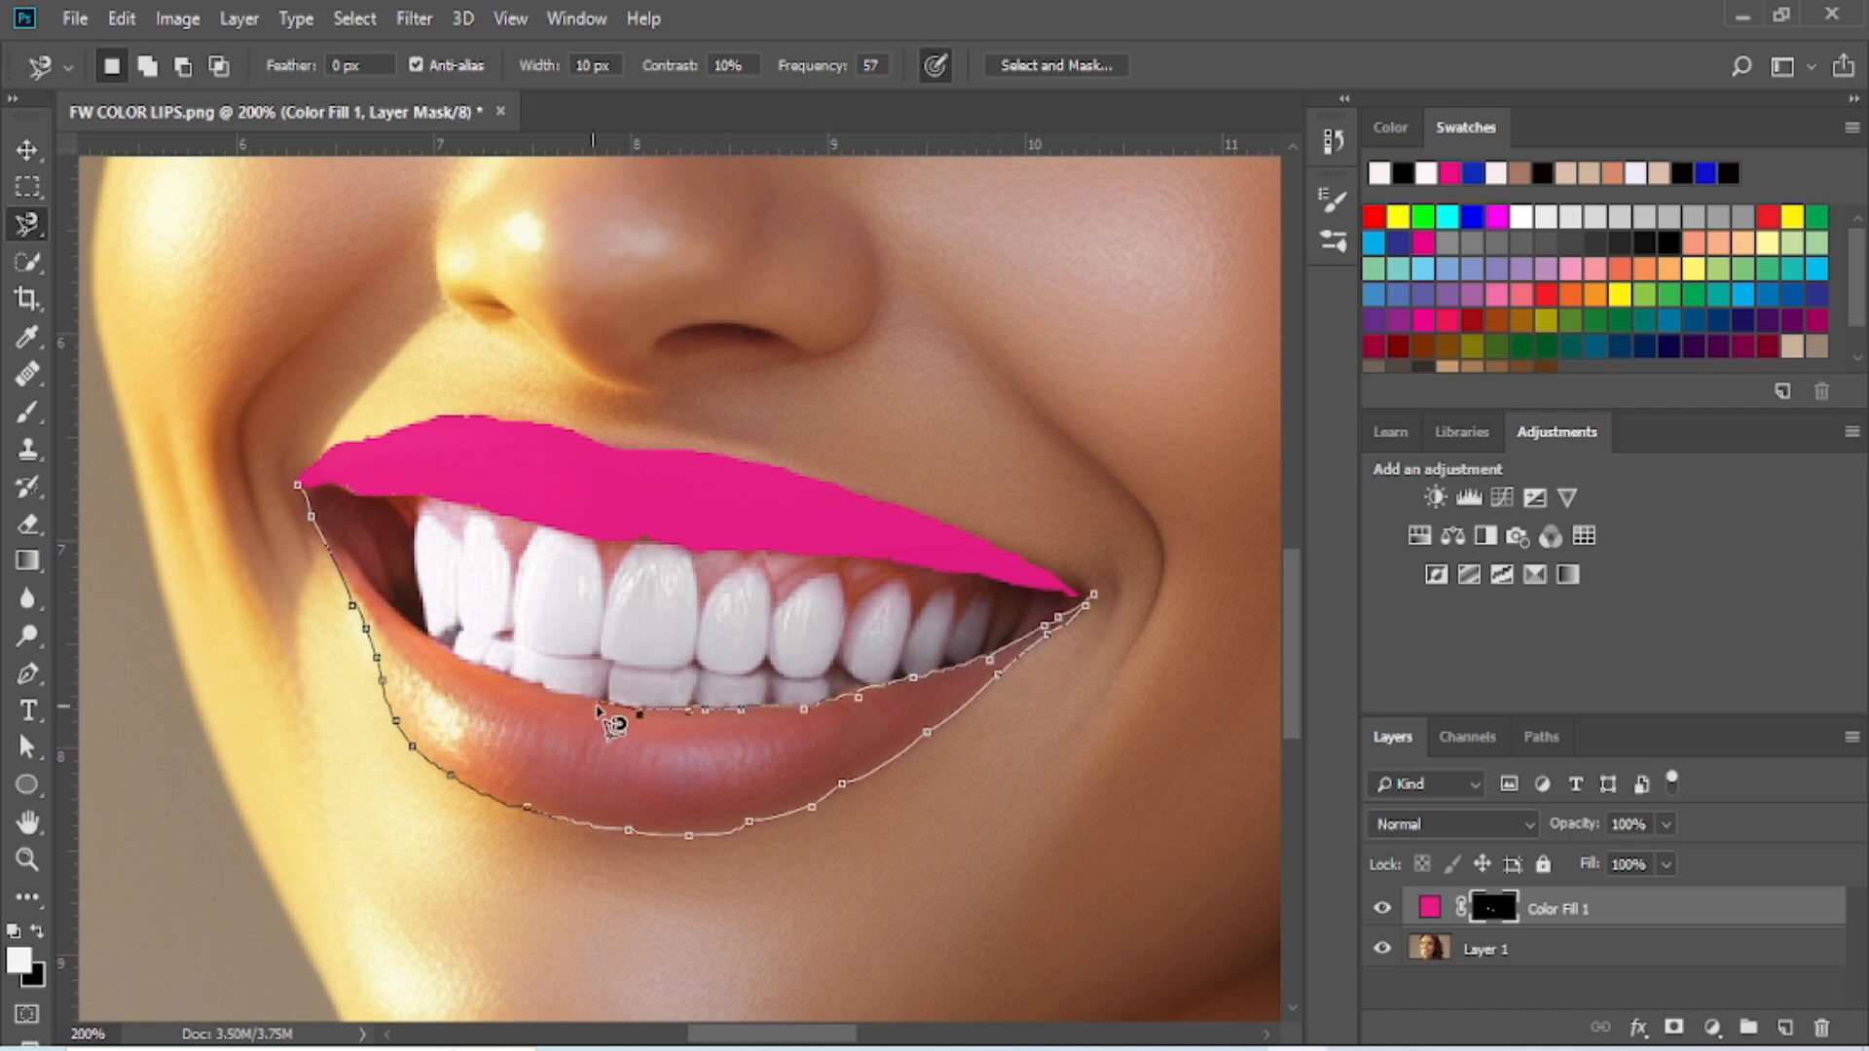
{"action": "left_click", "coordinate": [299, 485]}
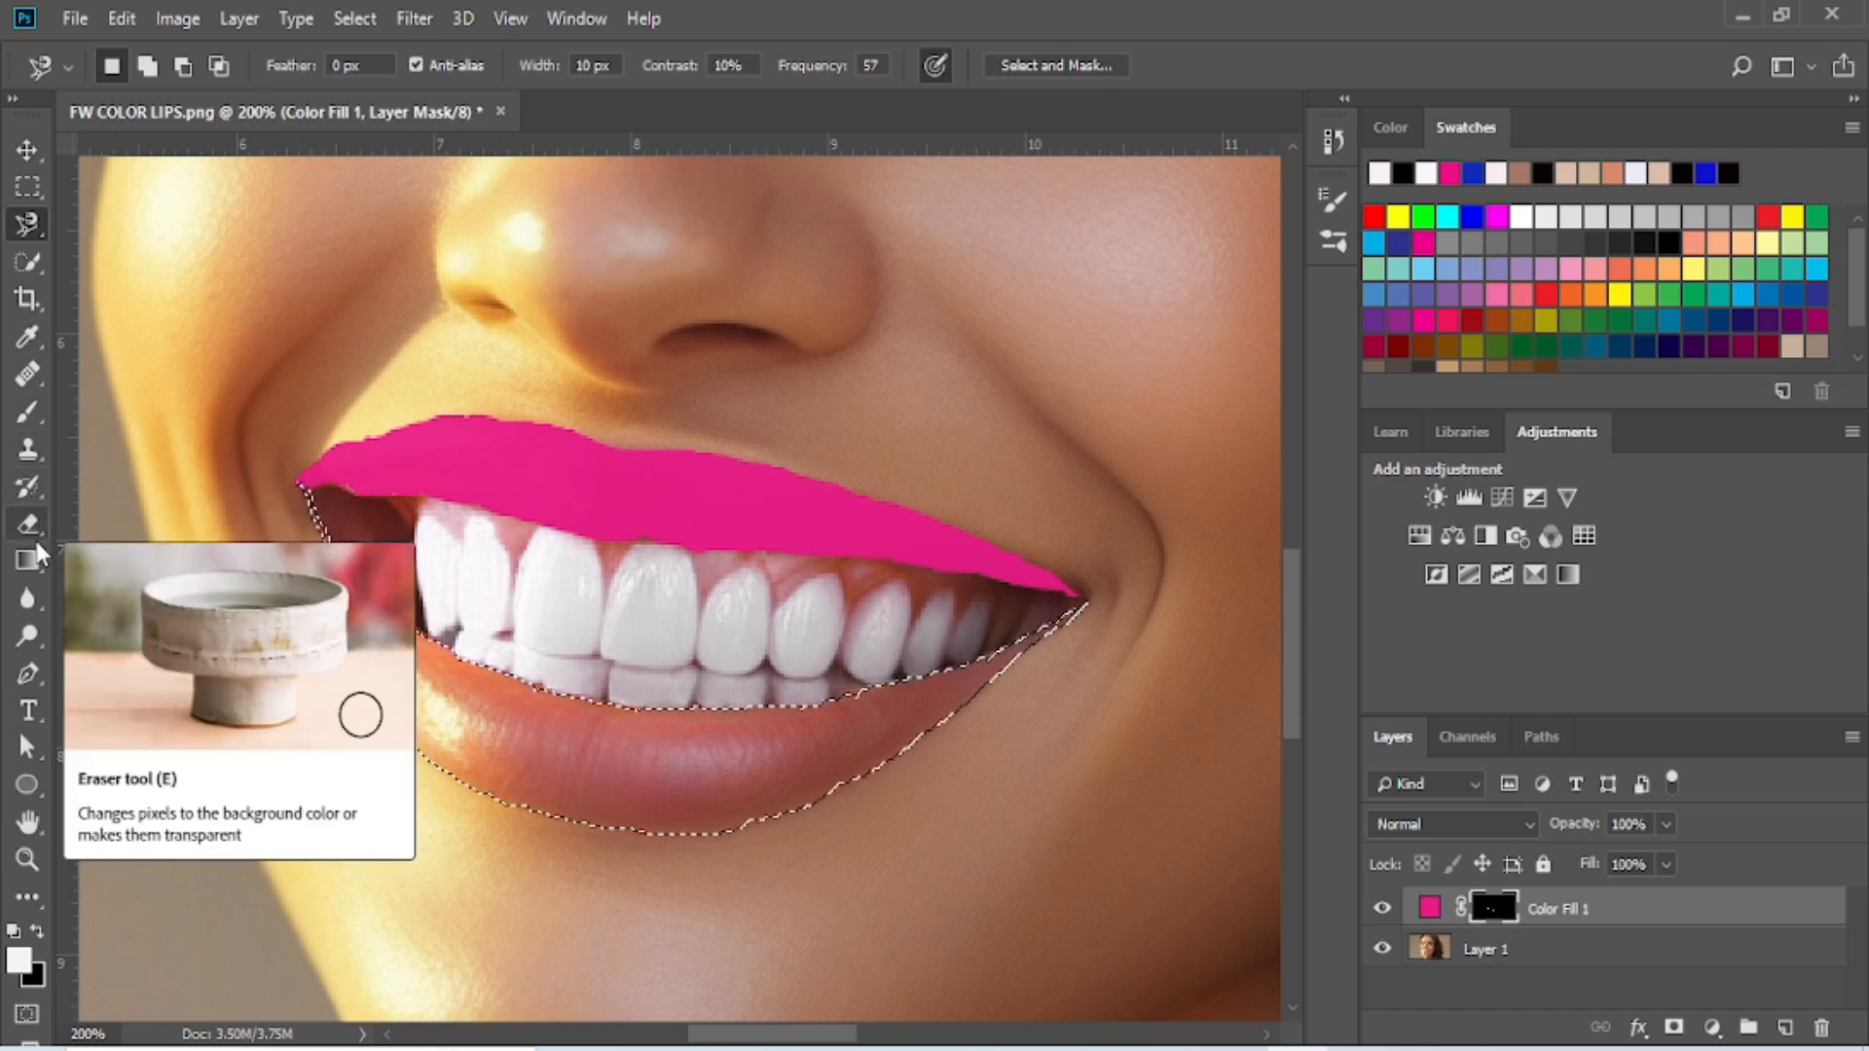
- Paint the lower-lip selection white on the fill layer's mask with the Brush tool, and deselect
{"action": "left_click", "coordinate": [26, 416]}
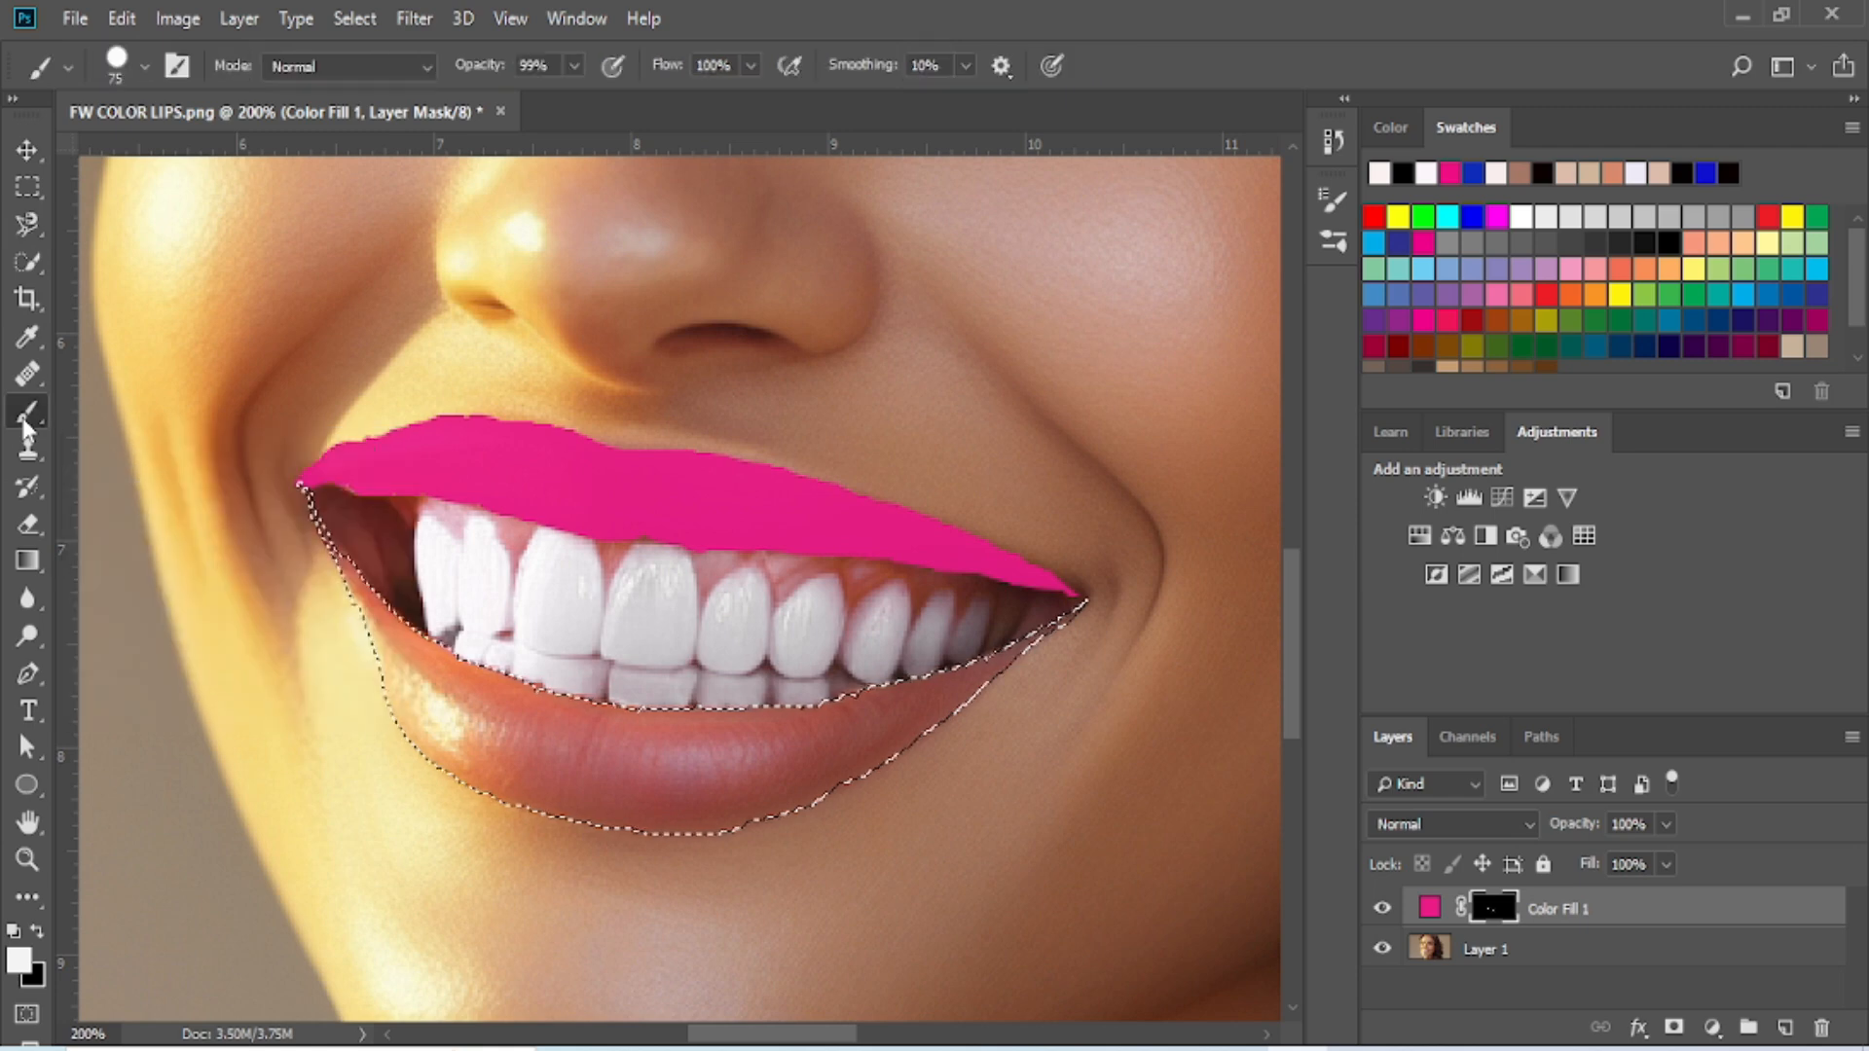
{"action": "mouse_move", "coordinate": [334, 513]}
{"action": "left_mouse_down"}
{"action": "mouse_move", "coordinate": [668, 772]}
{"action": "mouse_move", "coordinate": [898, 711]}
{"action": "mouse_move", "coordinate": [1035, 584]}
{"action": "left_mouse_up"}
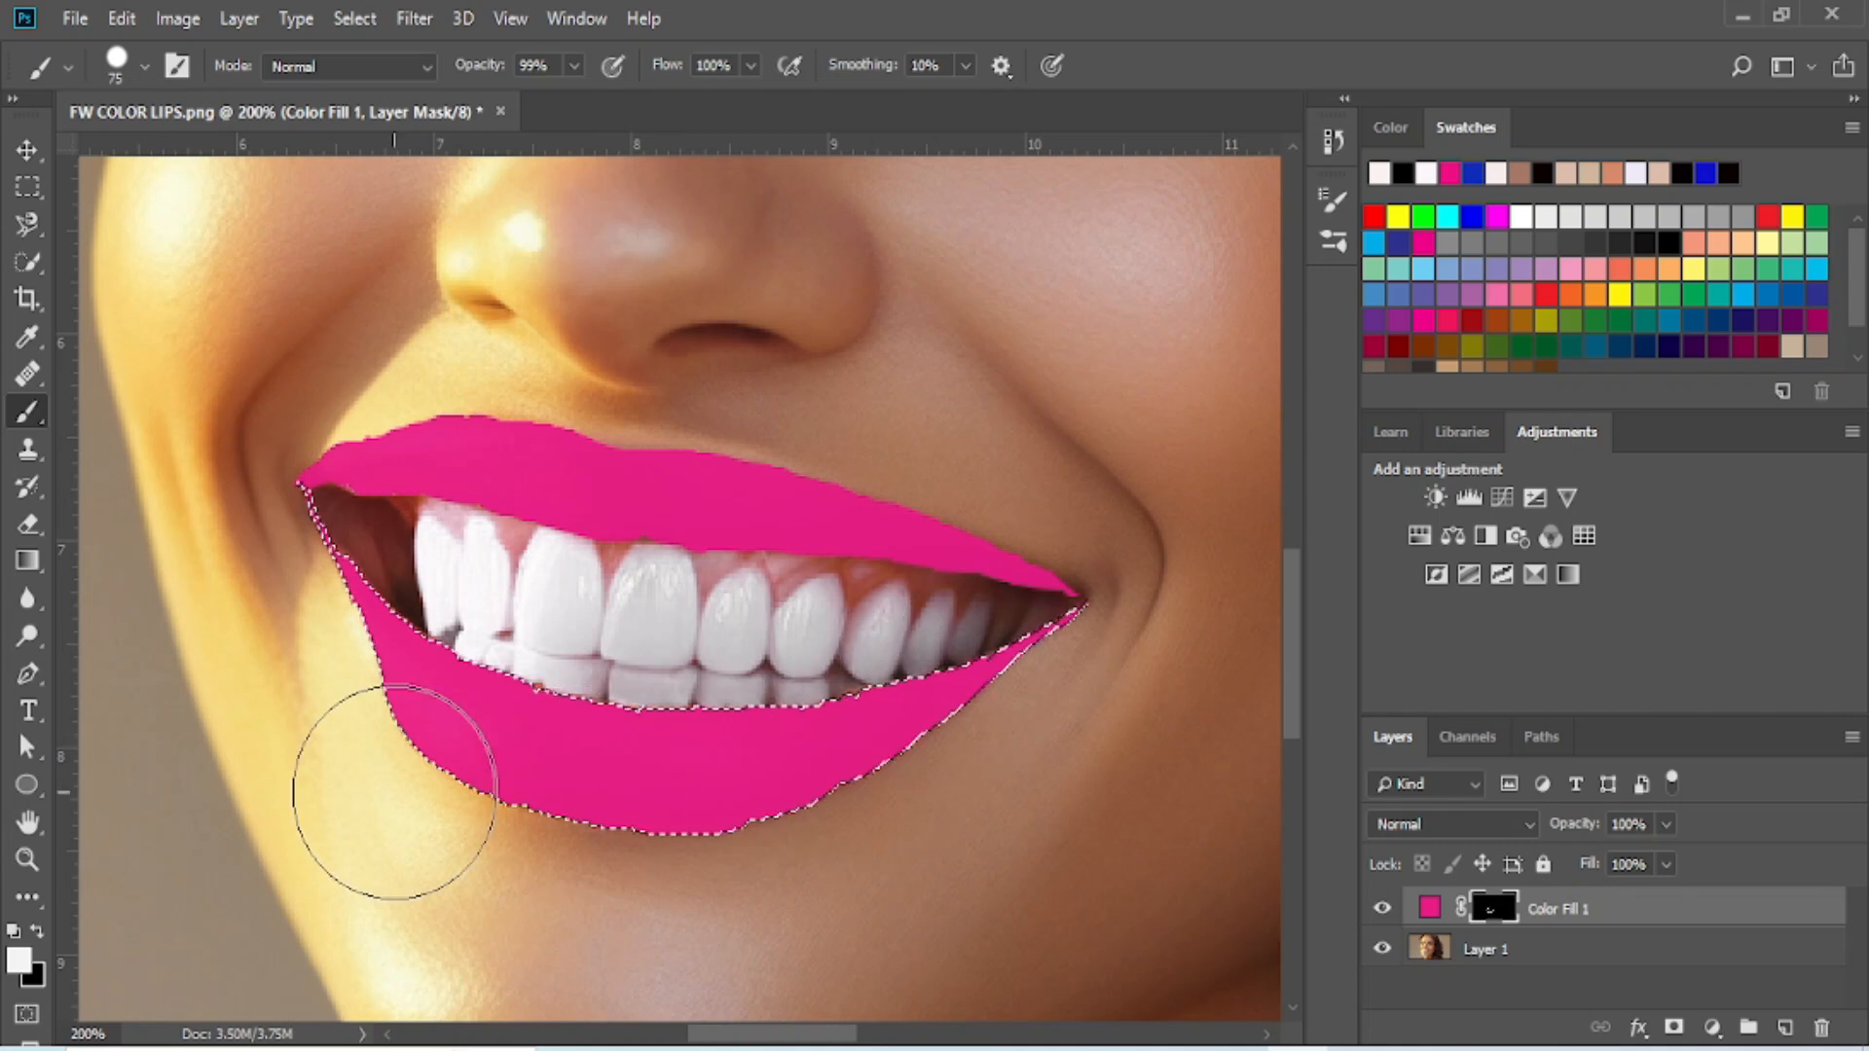
{"action": "left_click", "coordinate": [370, 17]}
{"action": "left_click", "coordinate": [388, 76]}
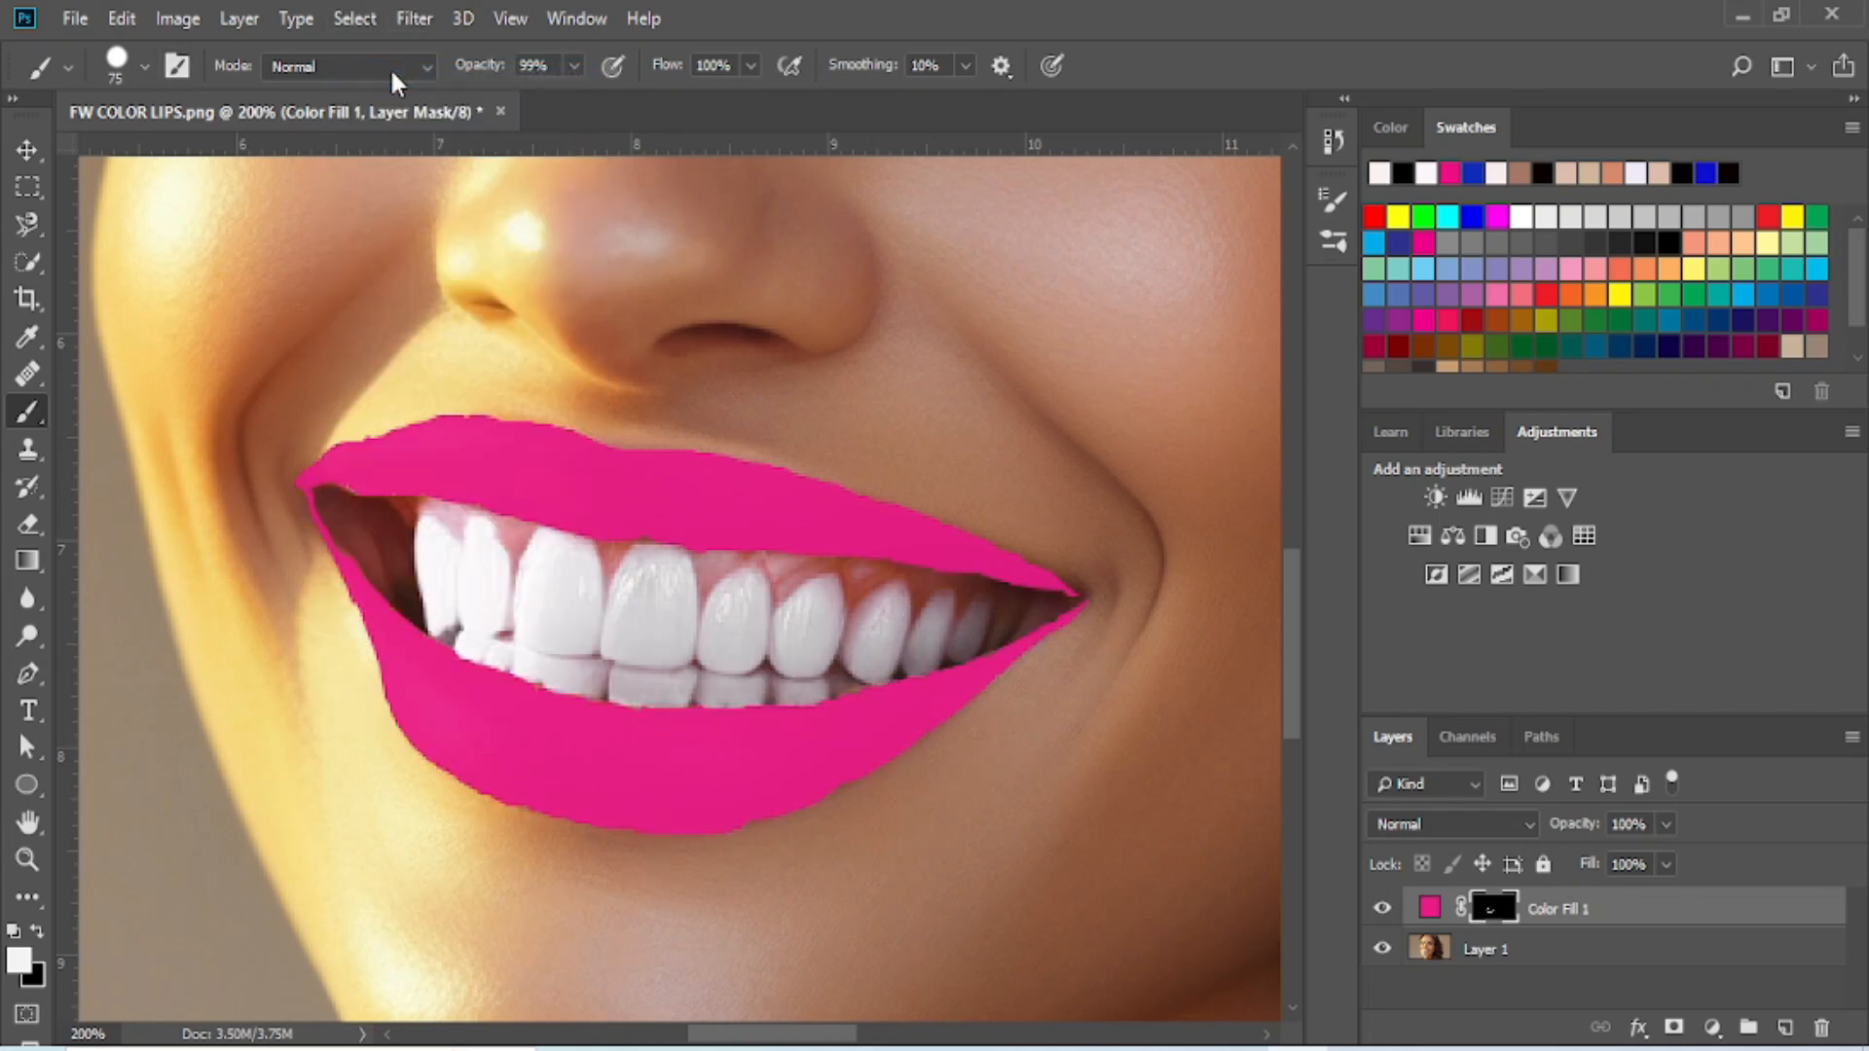
{"action": "left_click", "coordinate": [27, 140]}
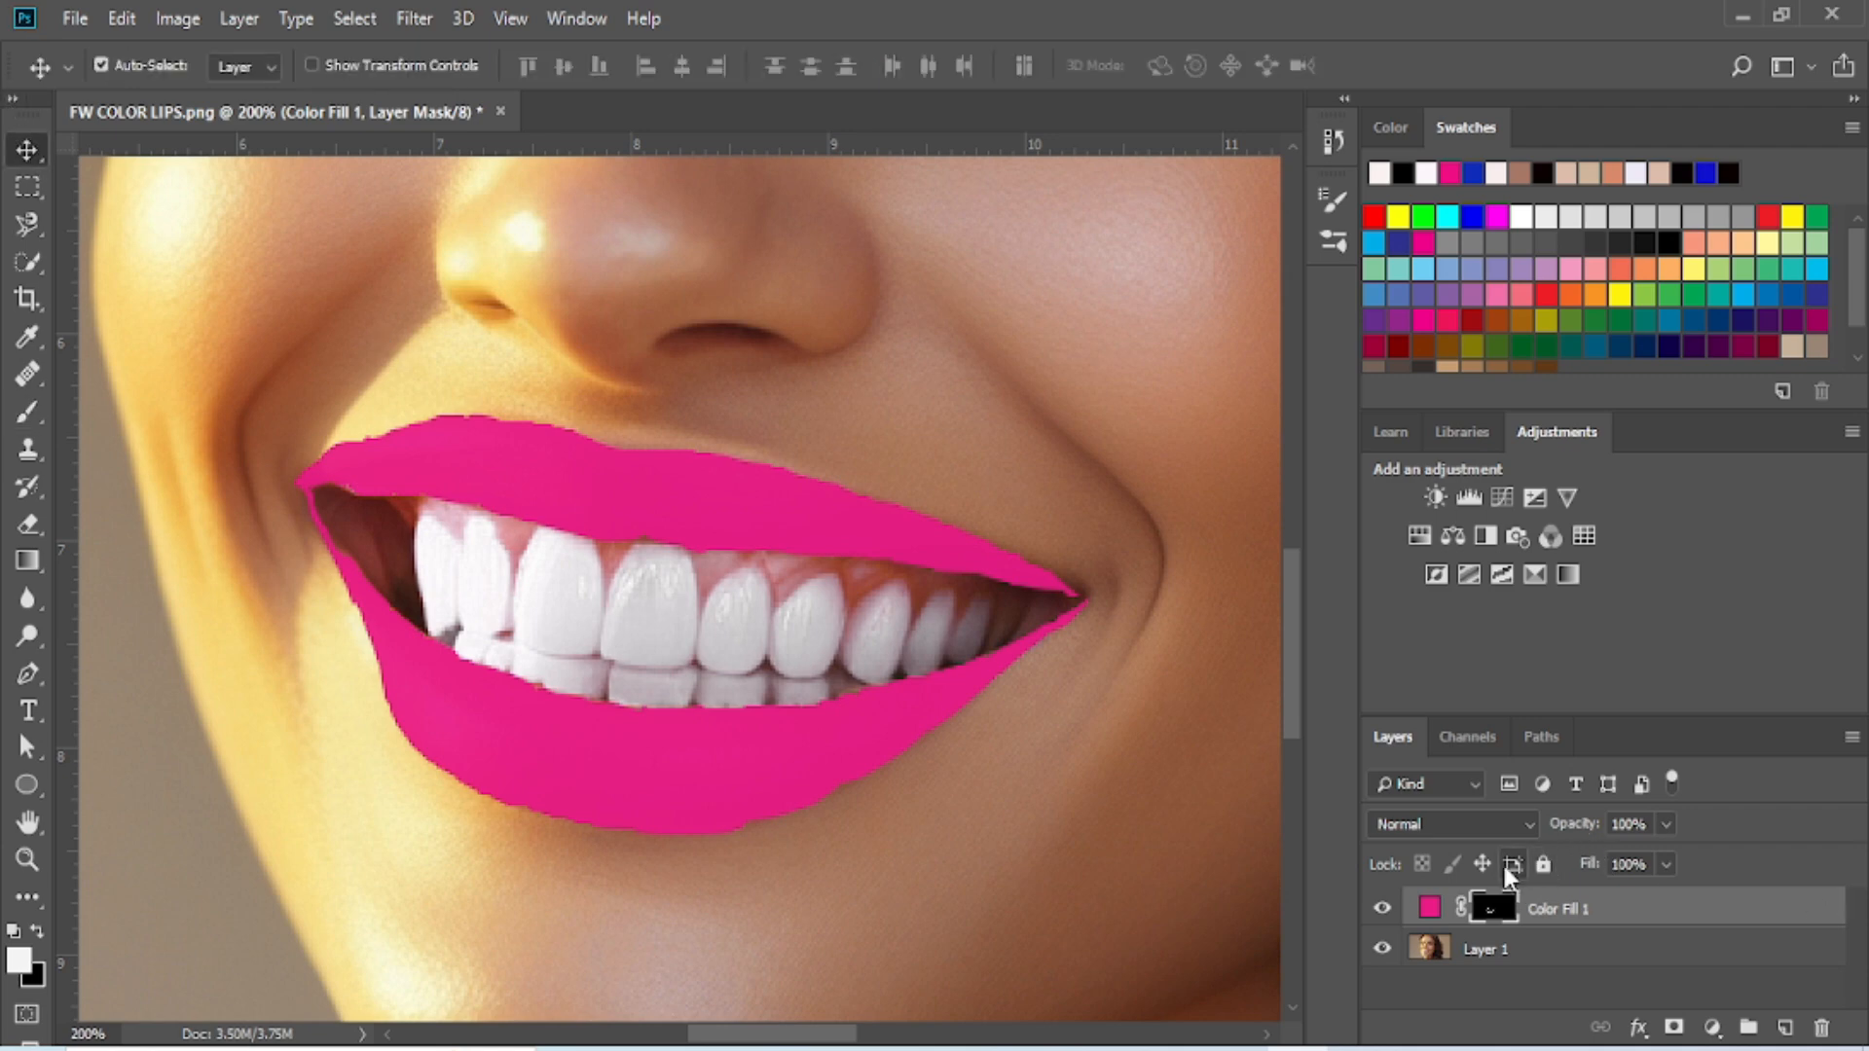
- Set the Color Fill 1 layer's blend mode to Multiply and show the properties of its layer mask
{"action": "left_click", "coordinate": [1523, 831]}
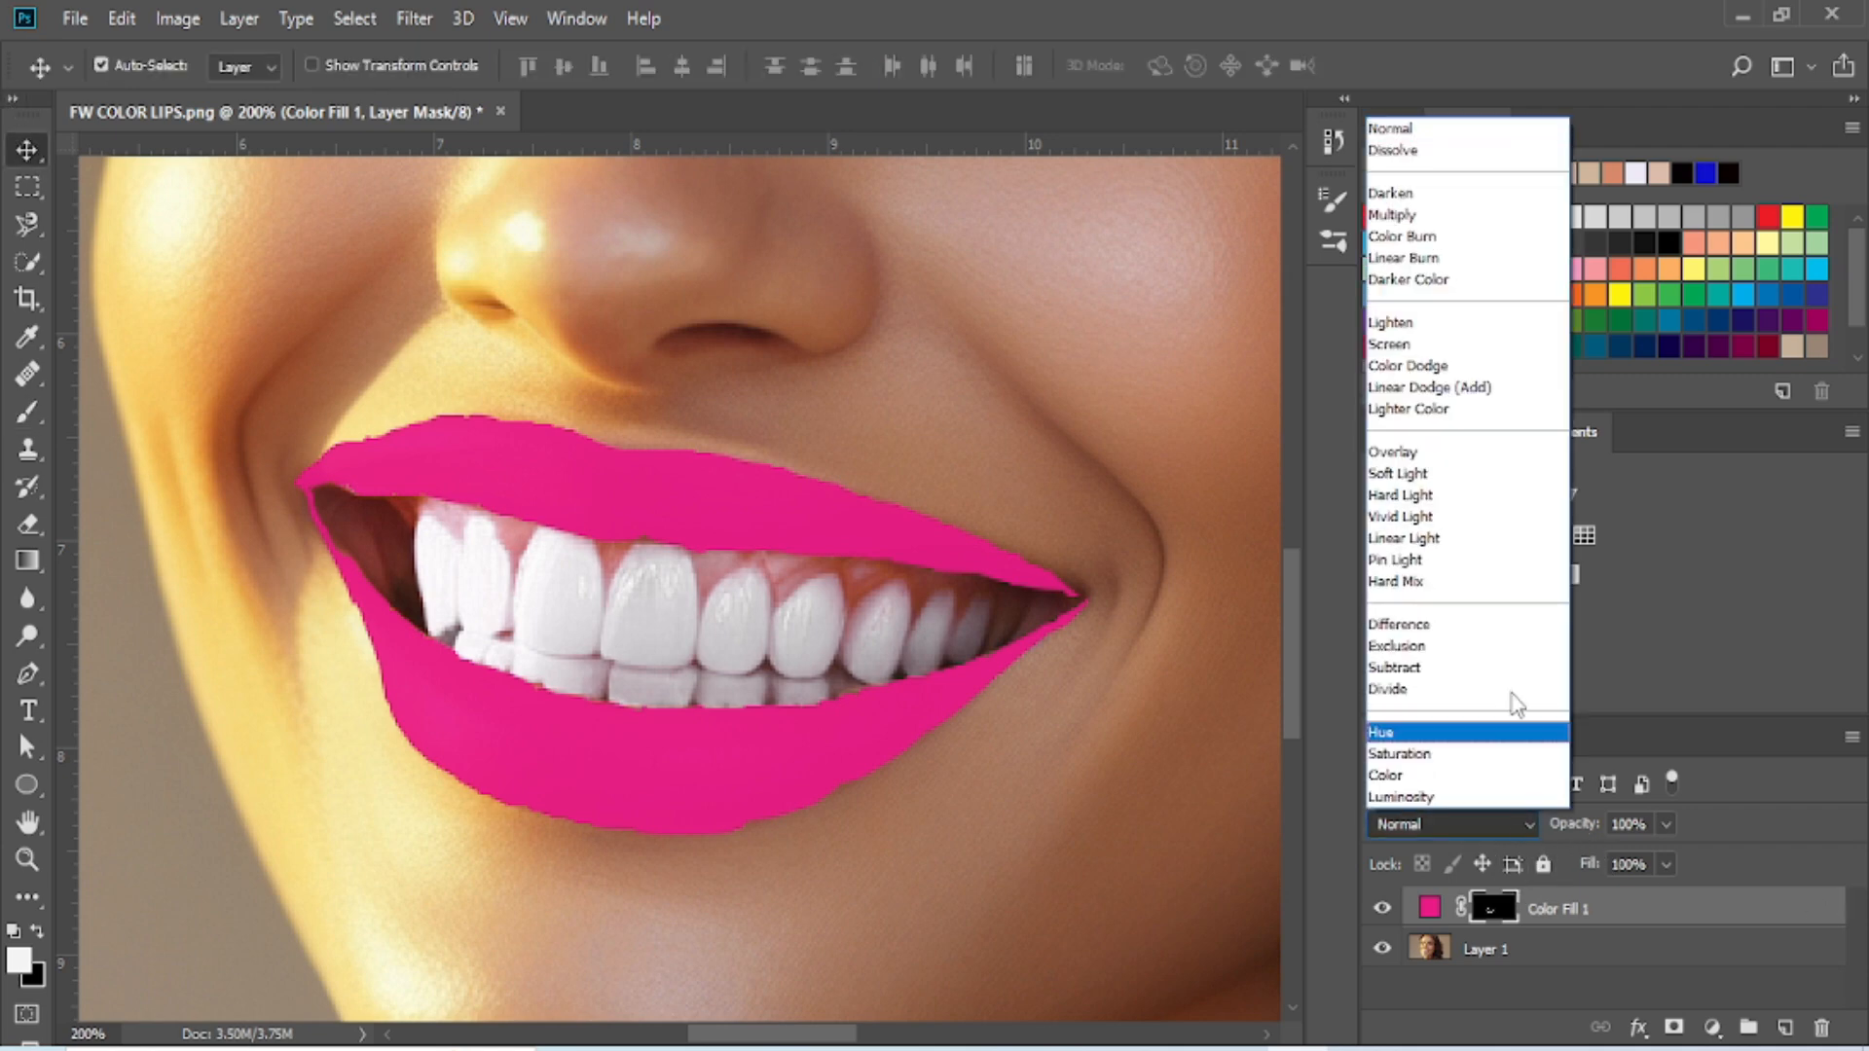
{"action": "left_click", "coordinate": [1411, 214]}
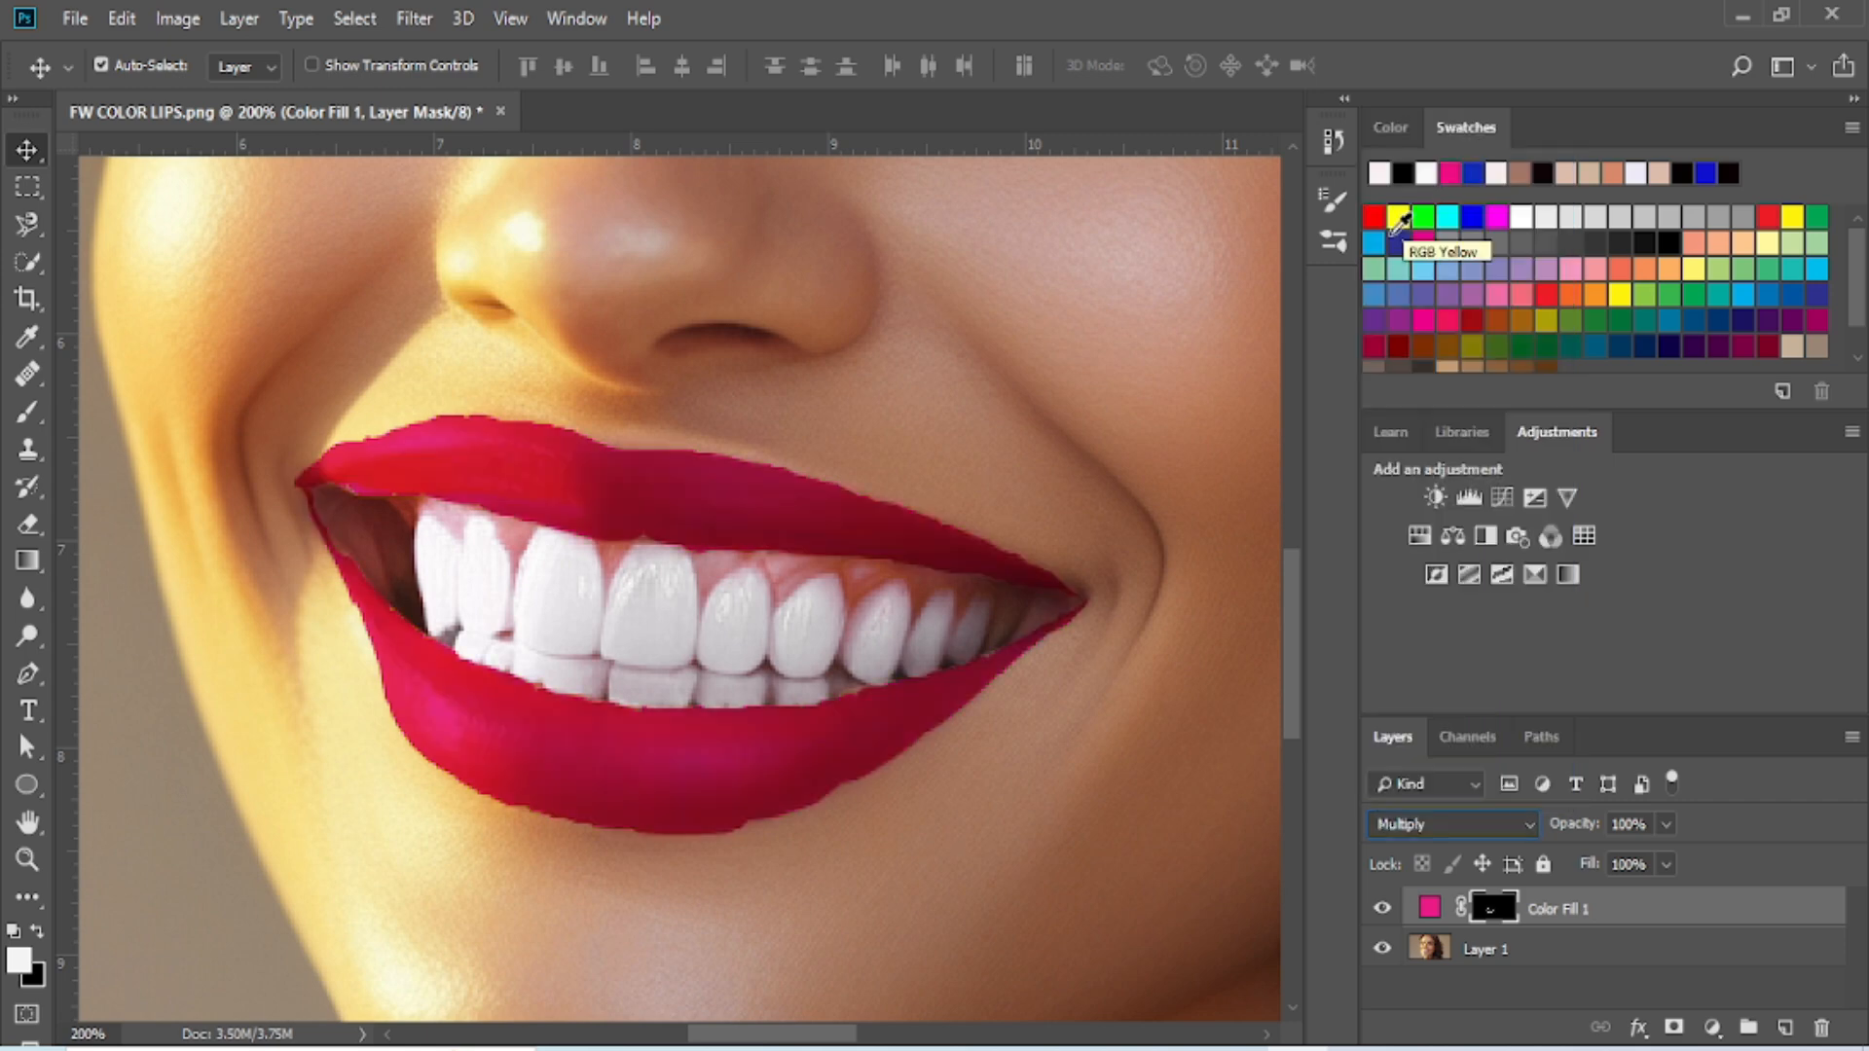
{"action": "left_click", "coordinate": [569, 22]}
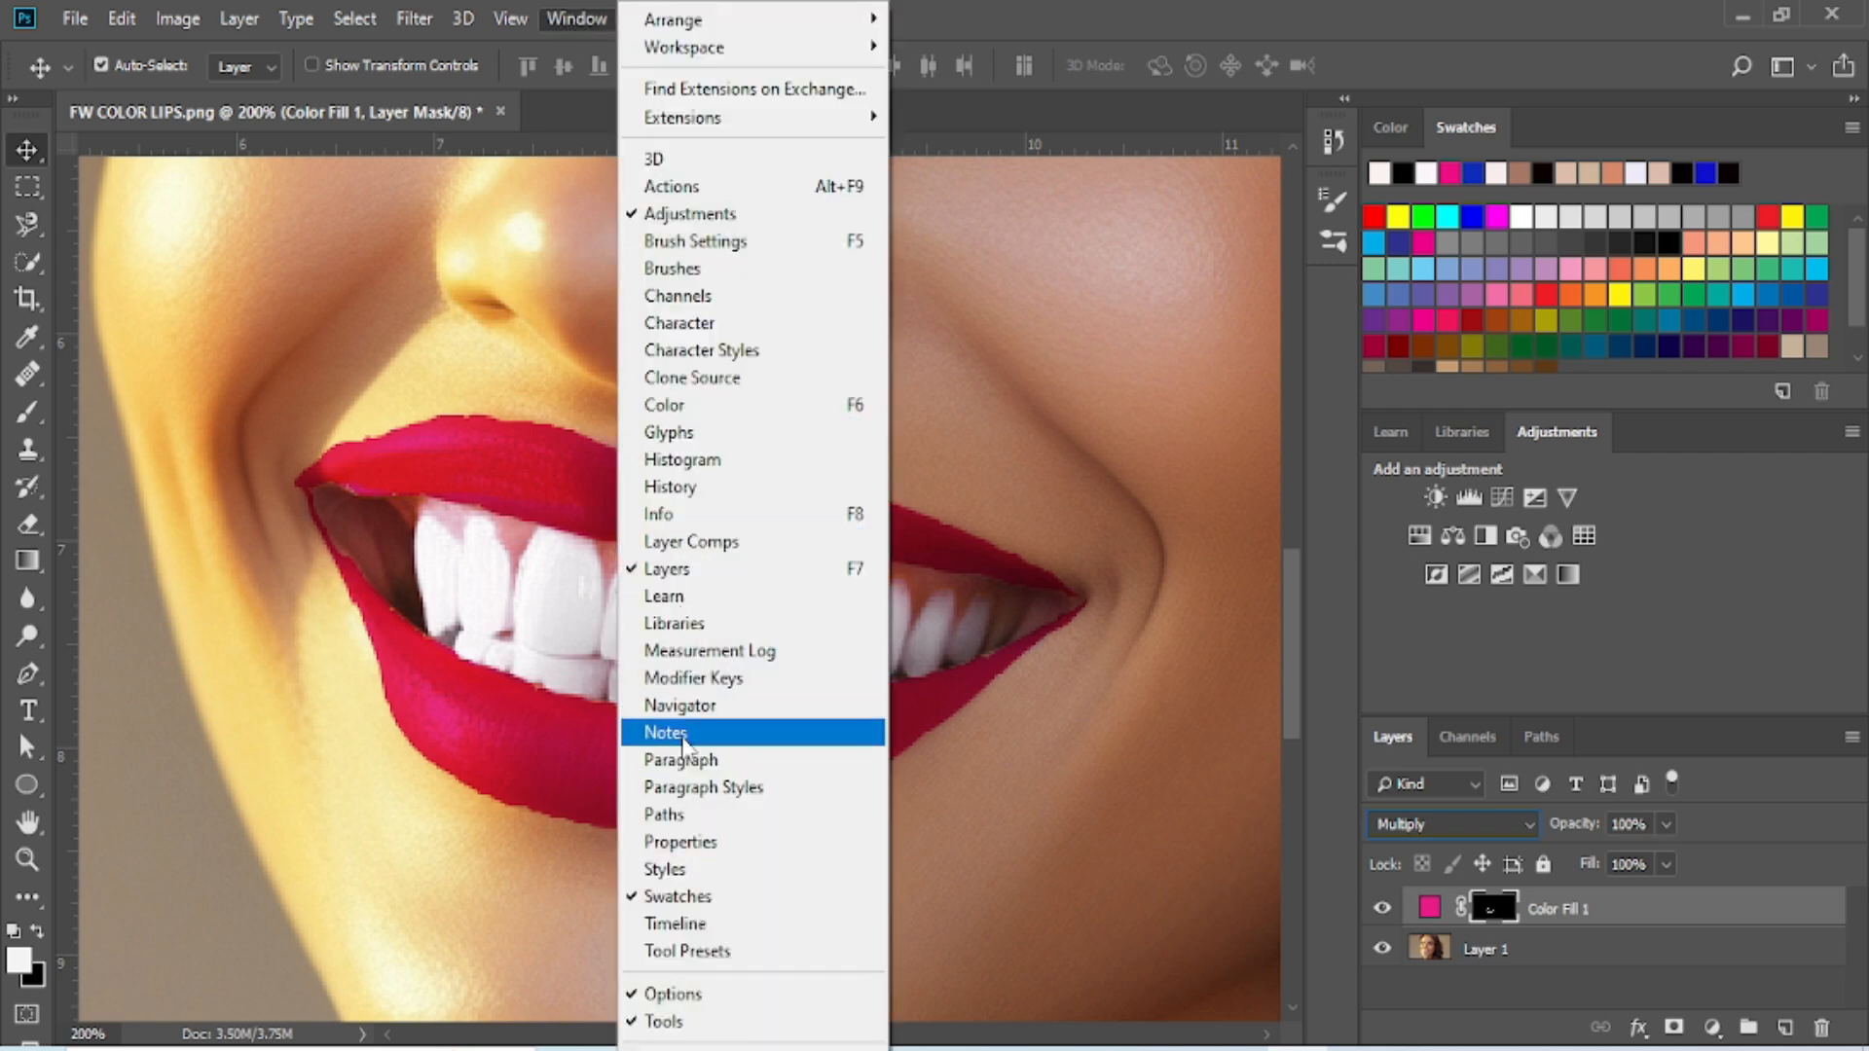
{"action": "left_click", "coordinate": [681, 843]}
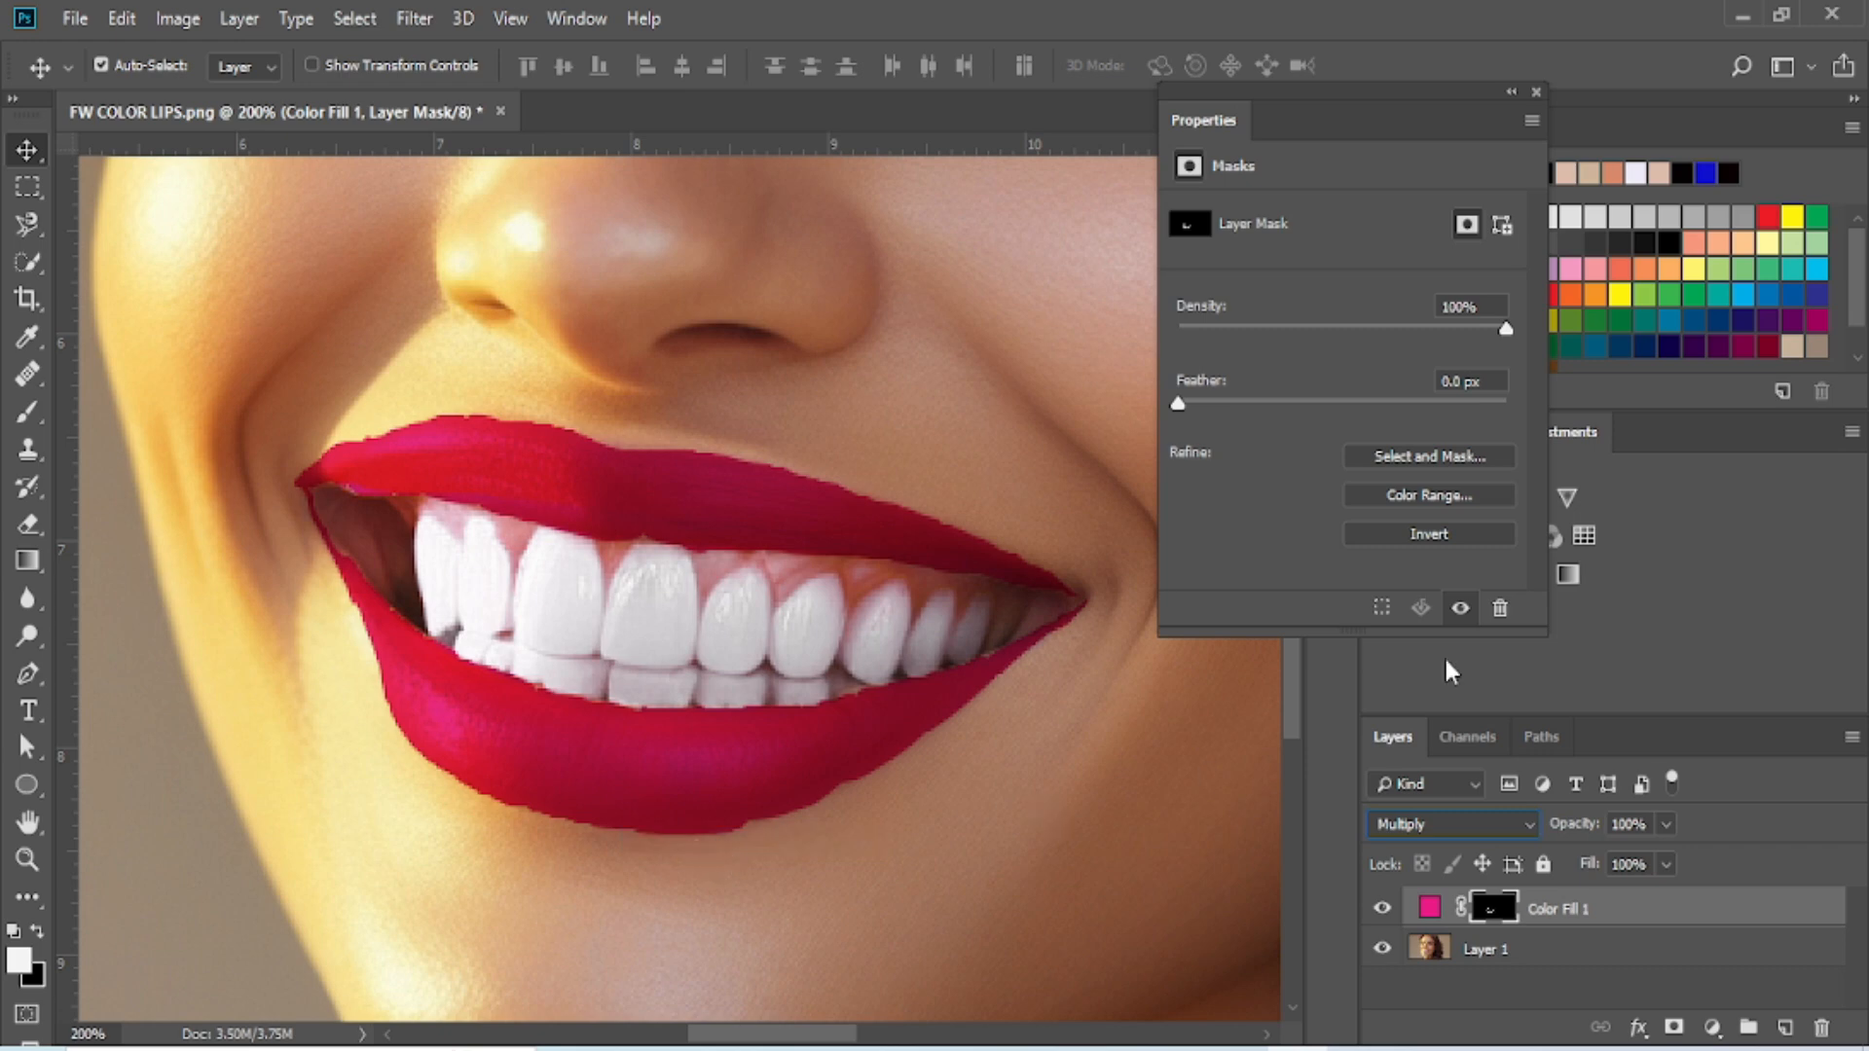
- Soften the edges of the Color Fill 1 layer mask with a feather of 5.5 px, and close the mask properties
{"action": "left_click_drag", "start_coordinate": [1177, 406], "coordinate": [1281, 406]}
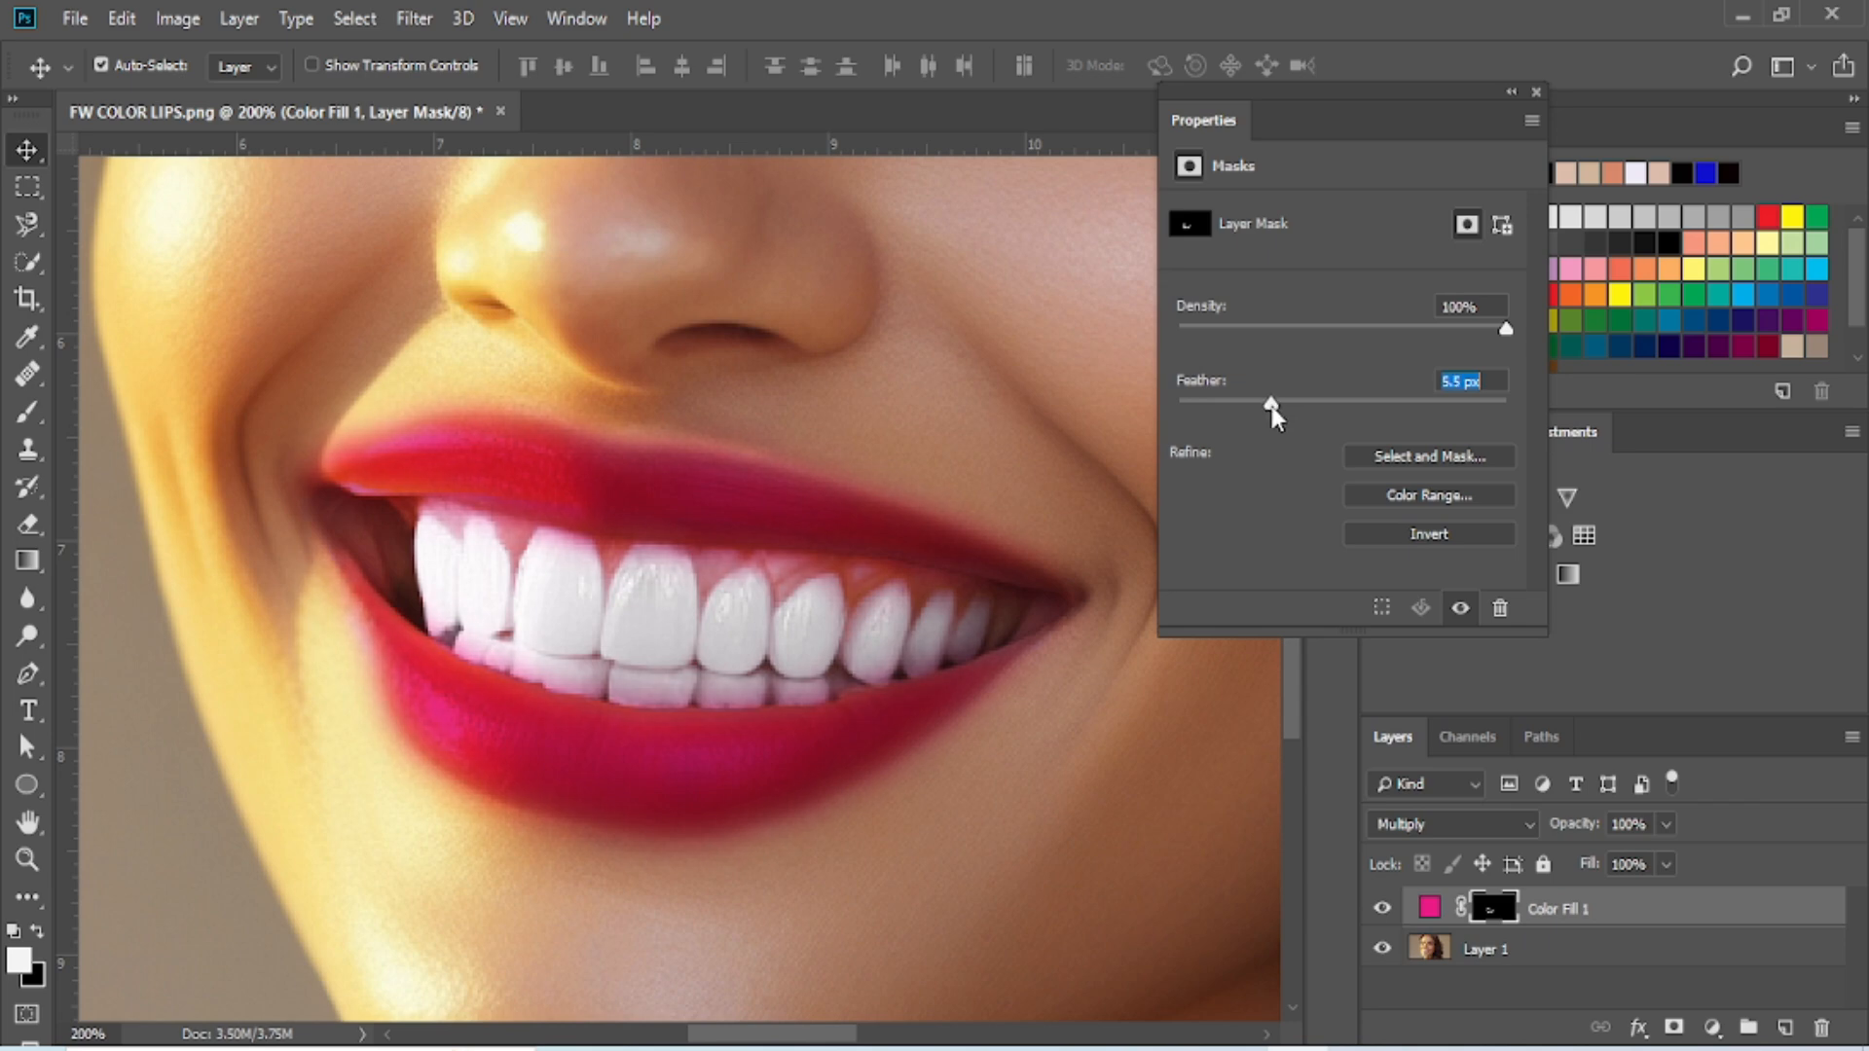
{"action": "left_click_drag", "start_coordinate": [1271, 406], "coordinate": [1271, 406]}
{"action": "left_click_drag", "start_coordinate": [1271, 406], "coordinate": [1271, 406]}
{"action": "left_click", "coordinate": [1536, 89]}
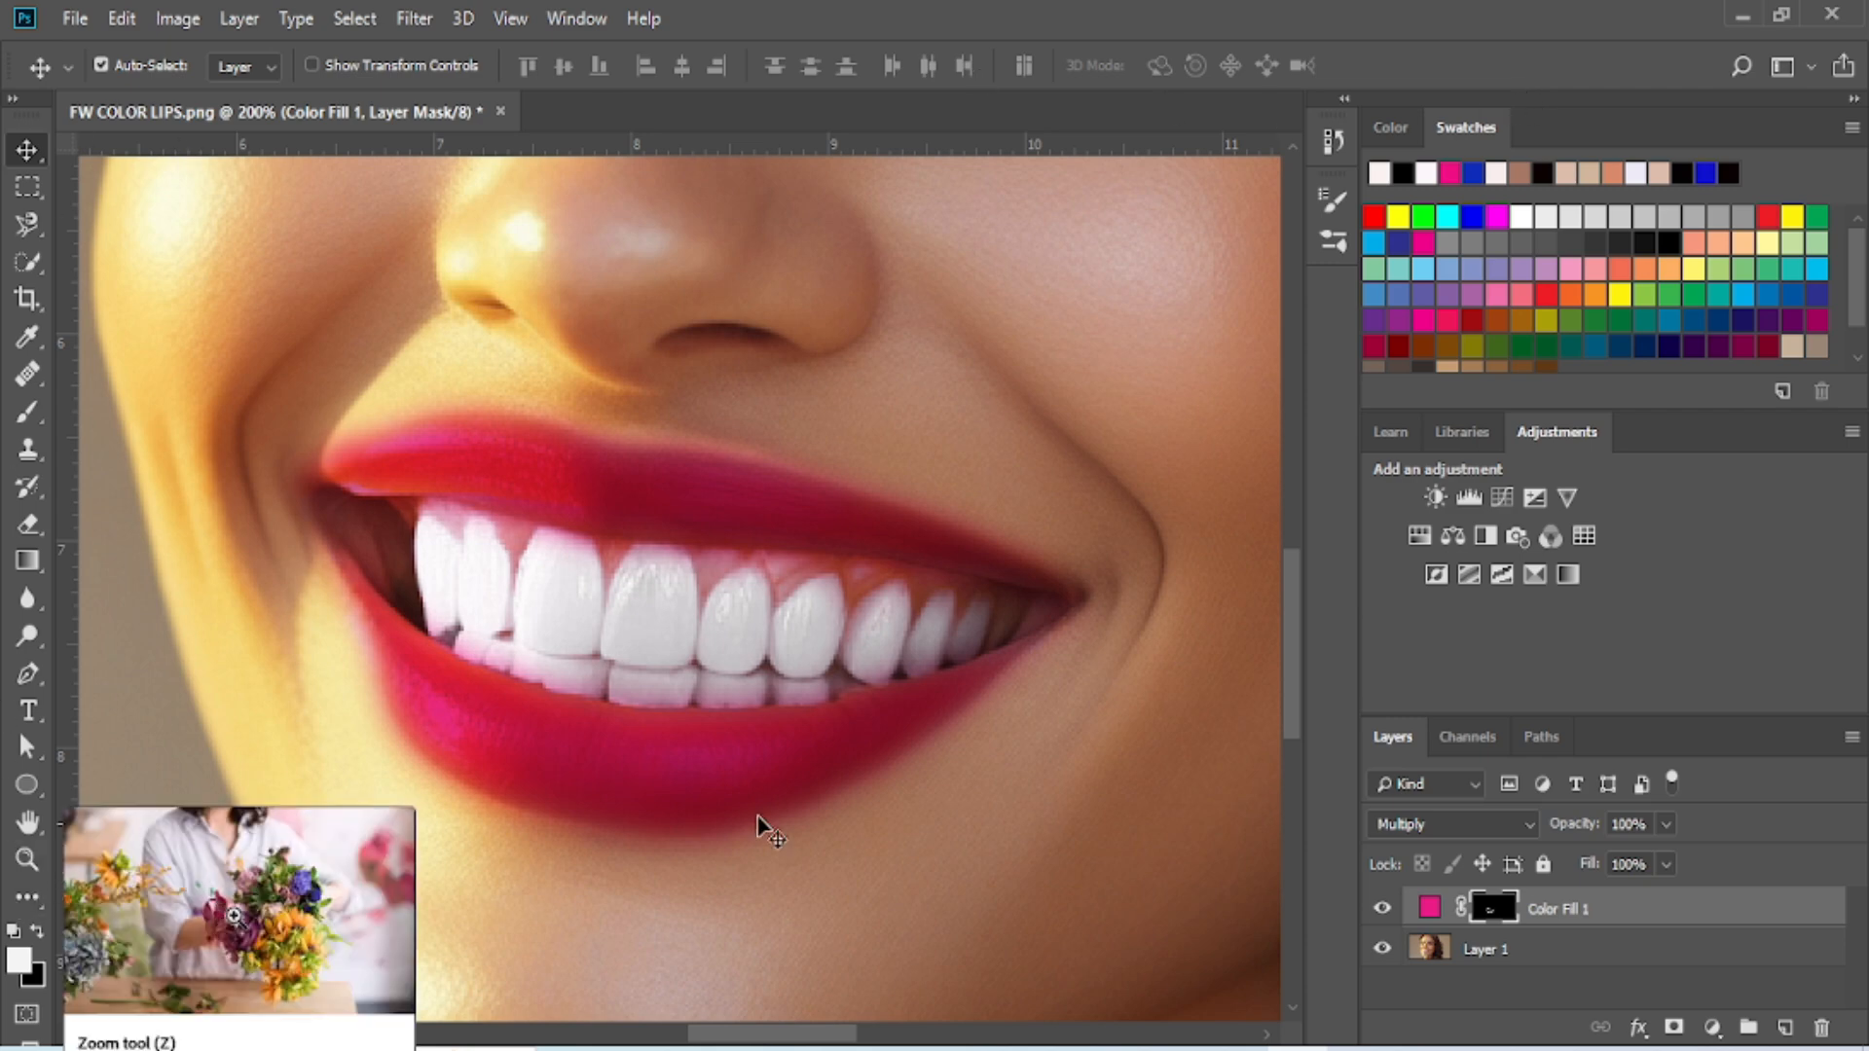
- Compare the whole portrait with and without the lip color by repeatedly hiding and showing the Color Fill 1 layer, leaving it visible
{"action": "left_click", "coordinate": [27, 858]}
{"action": "left_click", "coordinate": [857, 708], "text": "alt"}
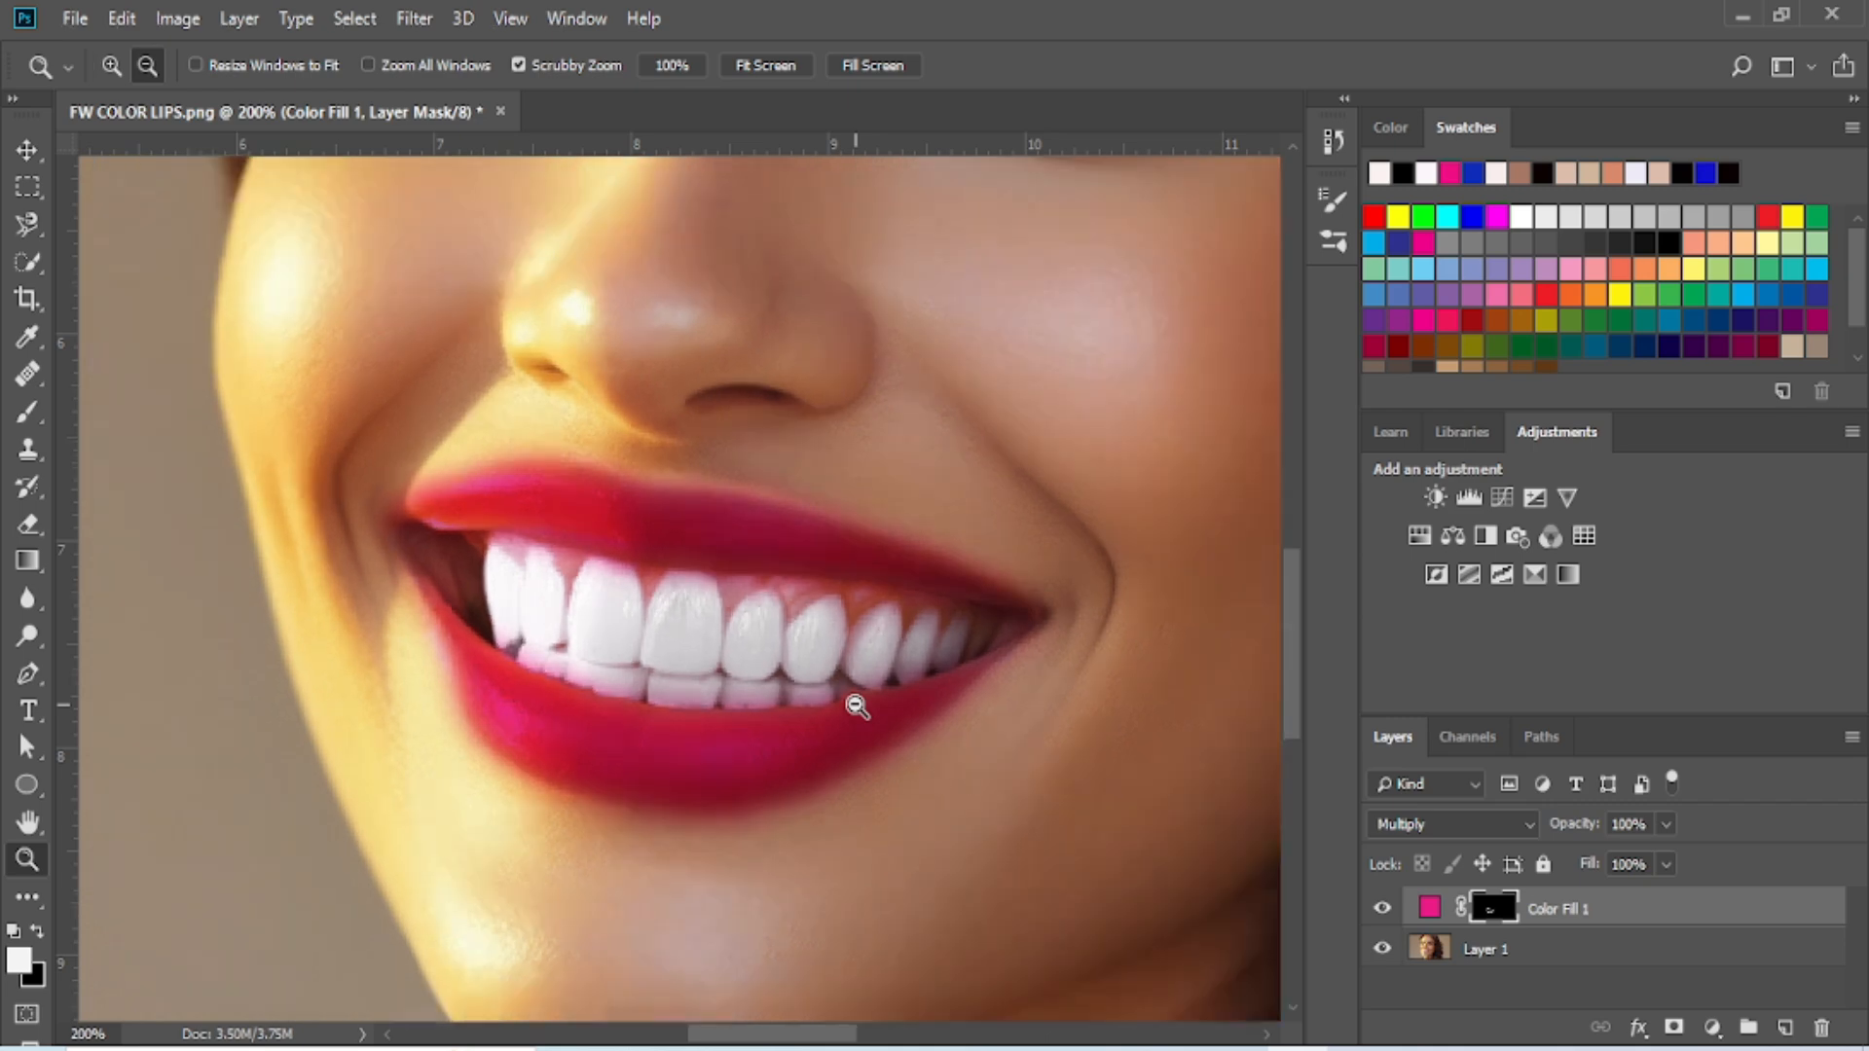
{"action": "left_click", "coordinate": [856, 708], "text": "alt"}
{"action": "left_click", "coordinate": [968, 820], "text": "alt"}
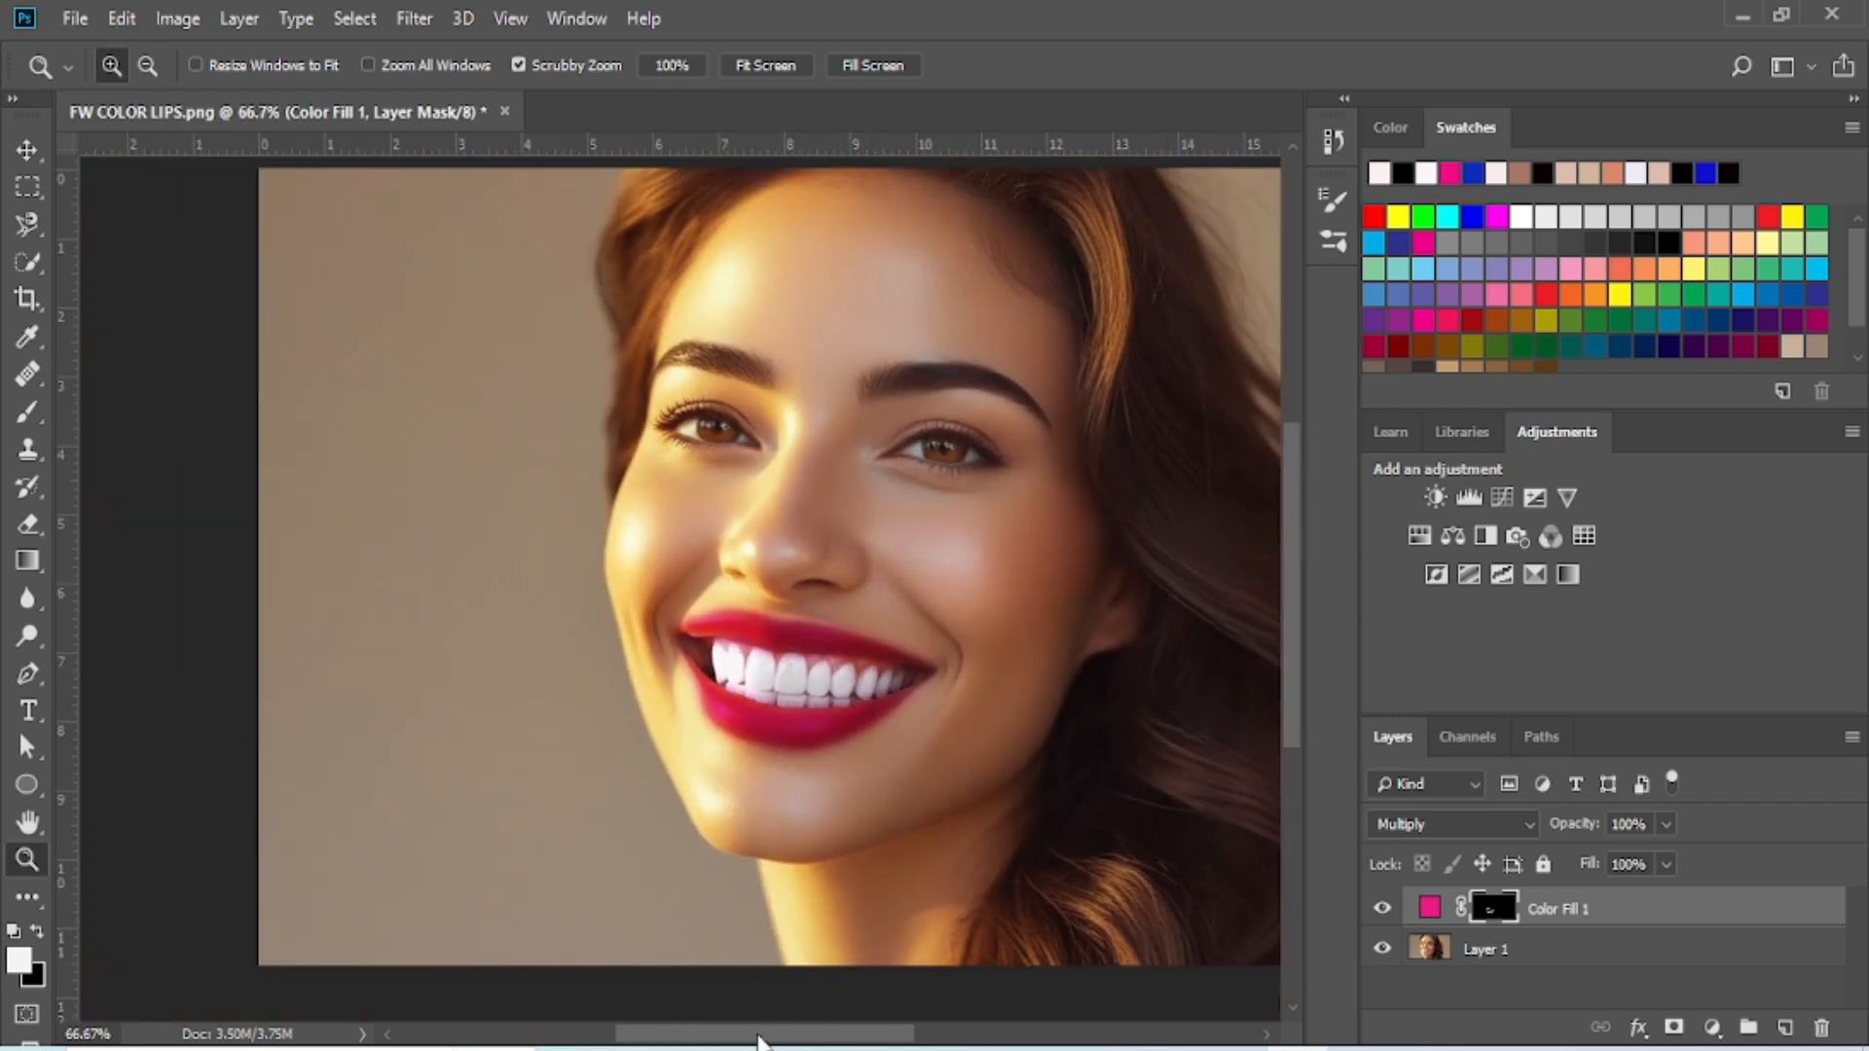
{"action": "left_click_drag", "start_coordinate": [759, 1037], "coordinate": [821, 1038]}
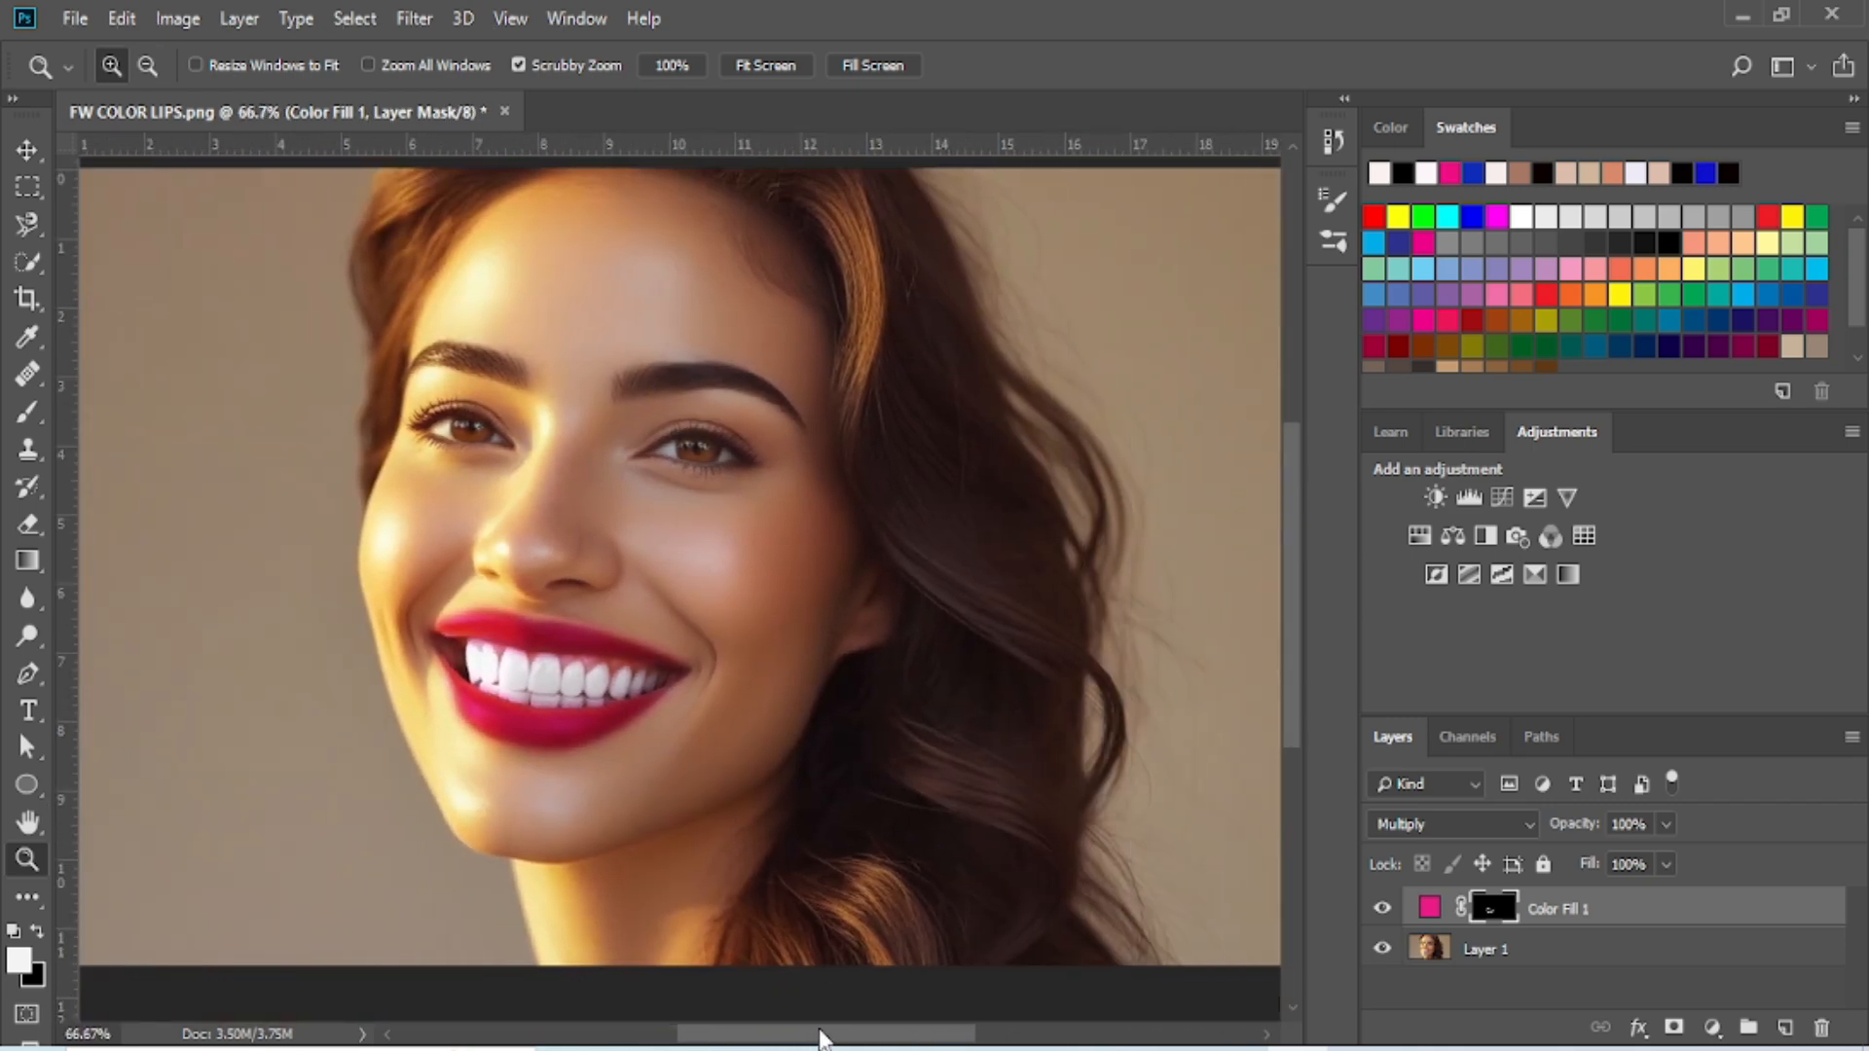
{"action": "left_click", "coordinate": [1388, 910]}
{"action": "left_click", "coordinate": [1388, 910]}
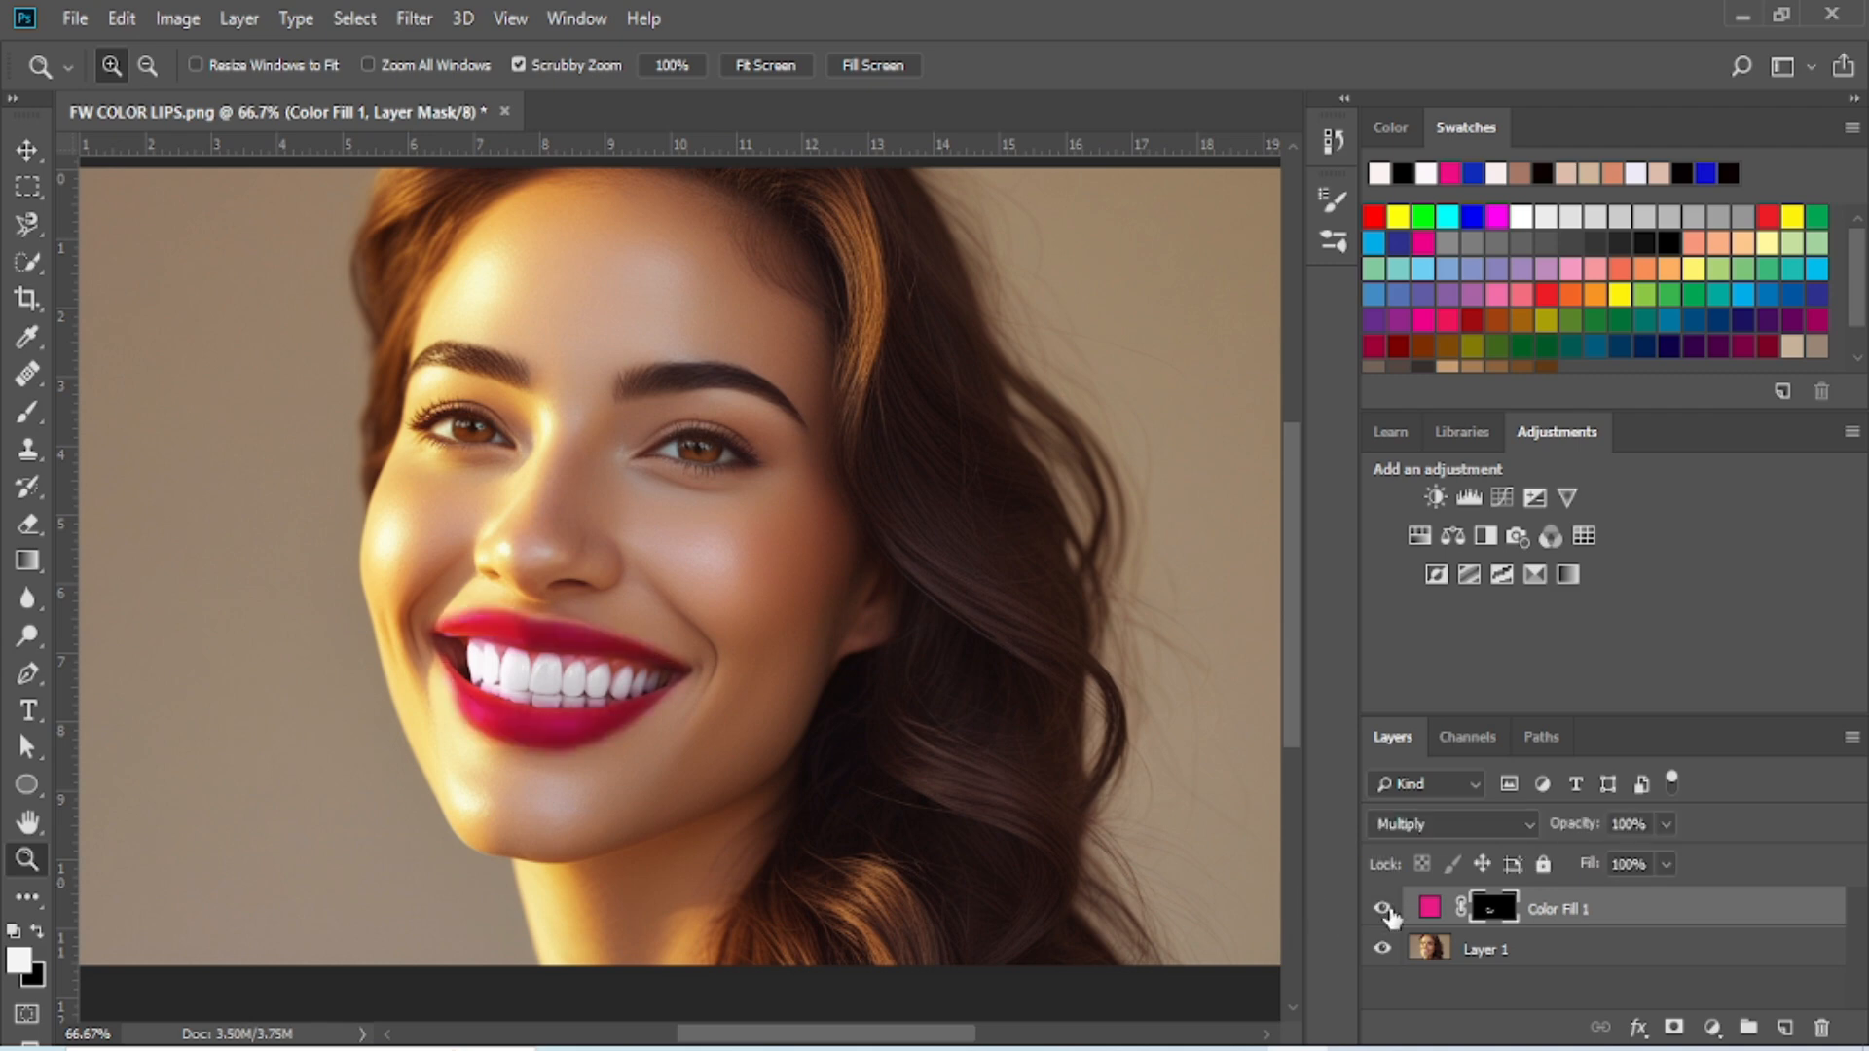
{"action": "left_click", "coordinate": [1386, 911]}
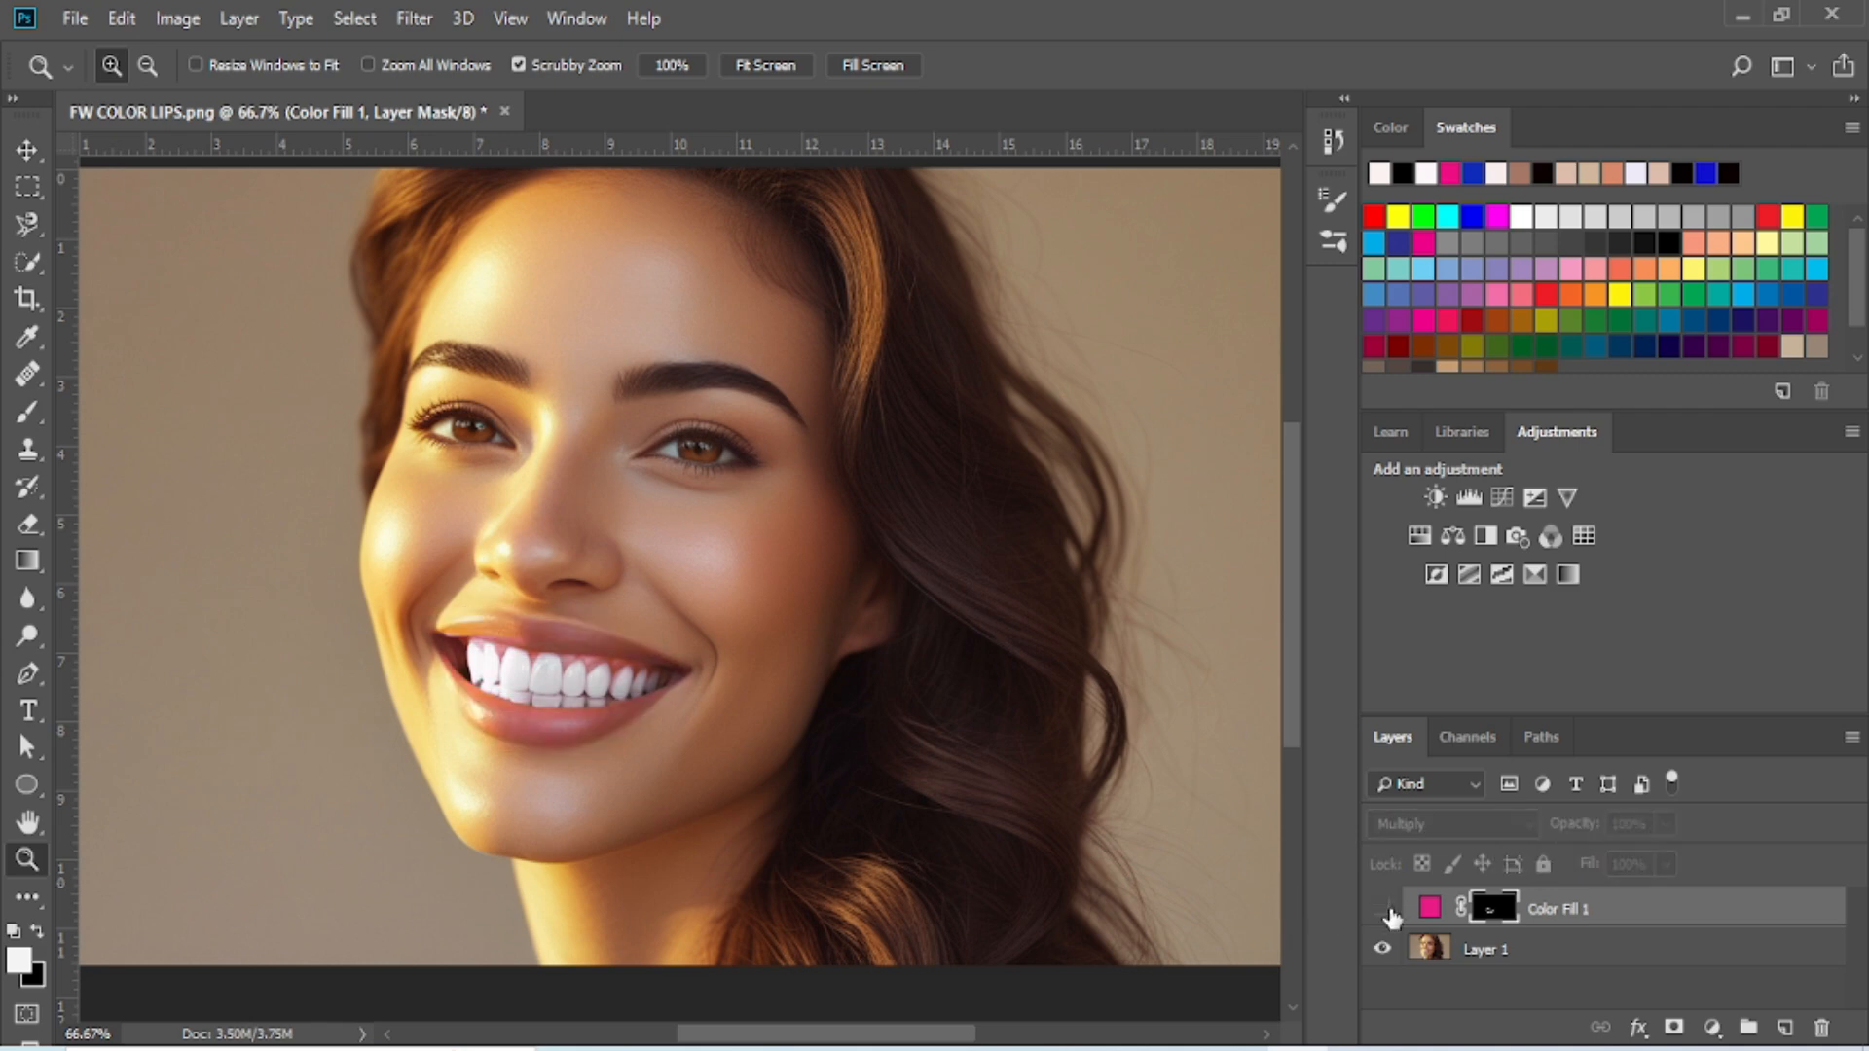
{"action": "left_click", "coordinate": [1386, 910]}
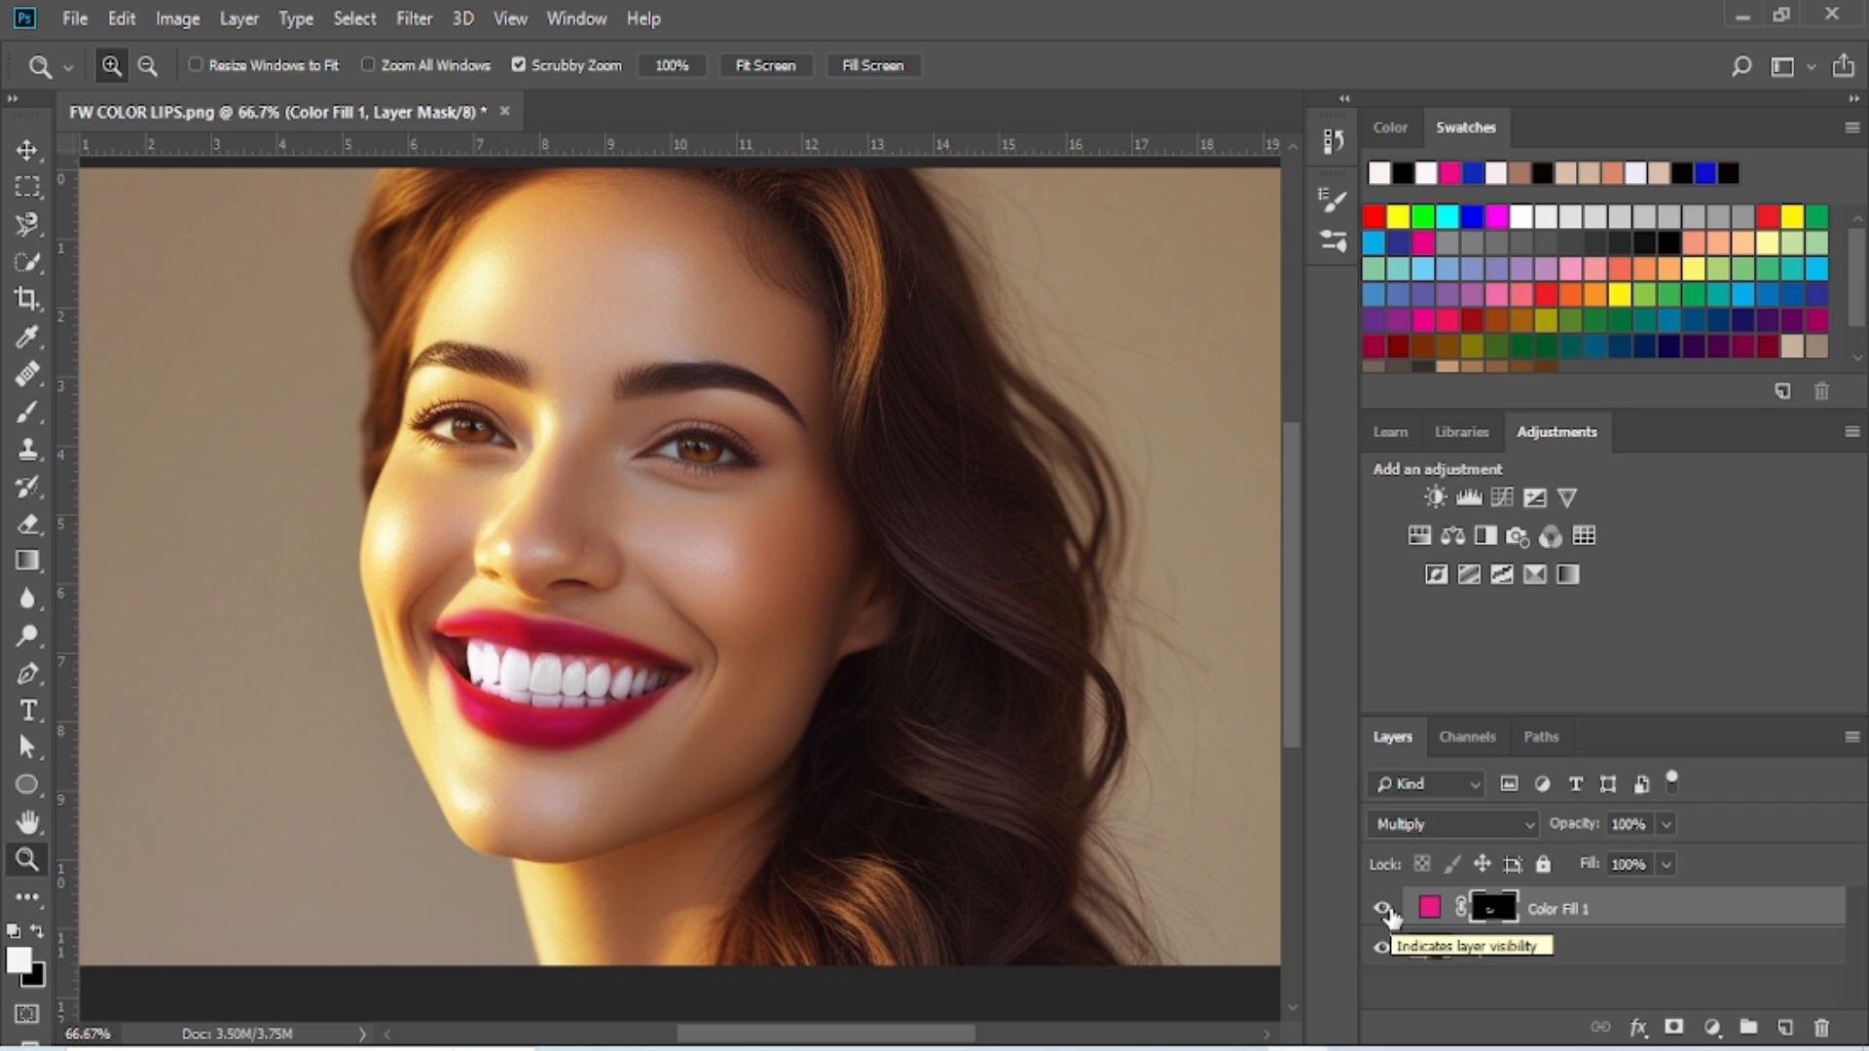
{"action": "left_click", "coordinate": [1386, 911]}
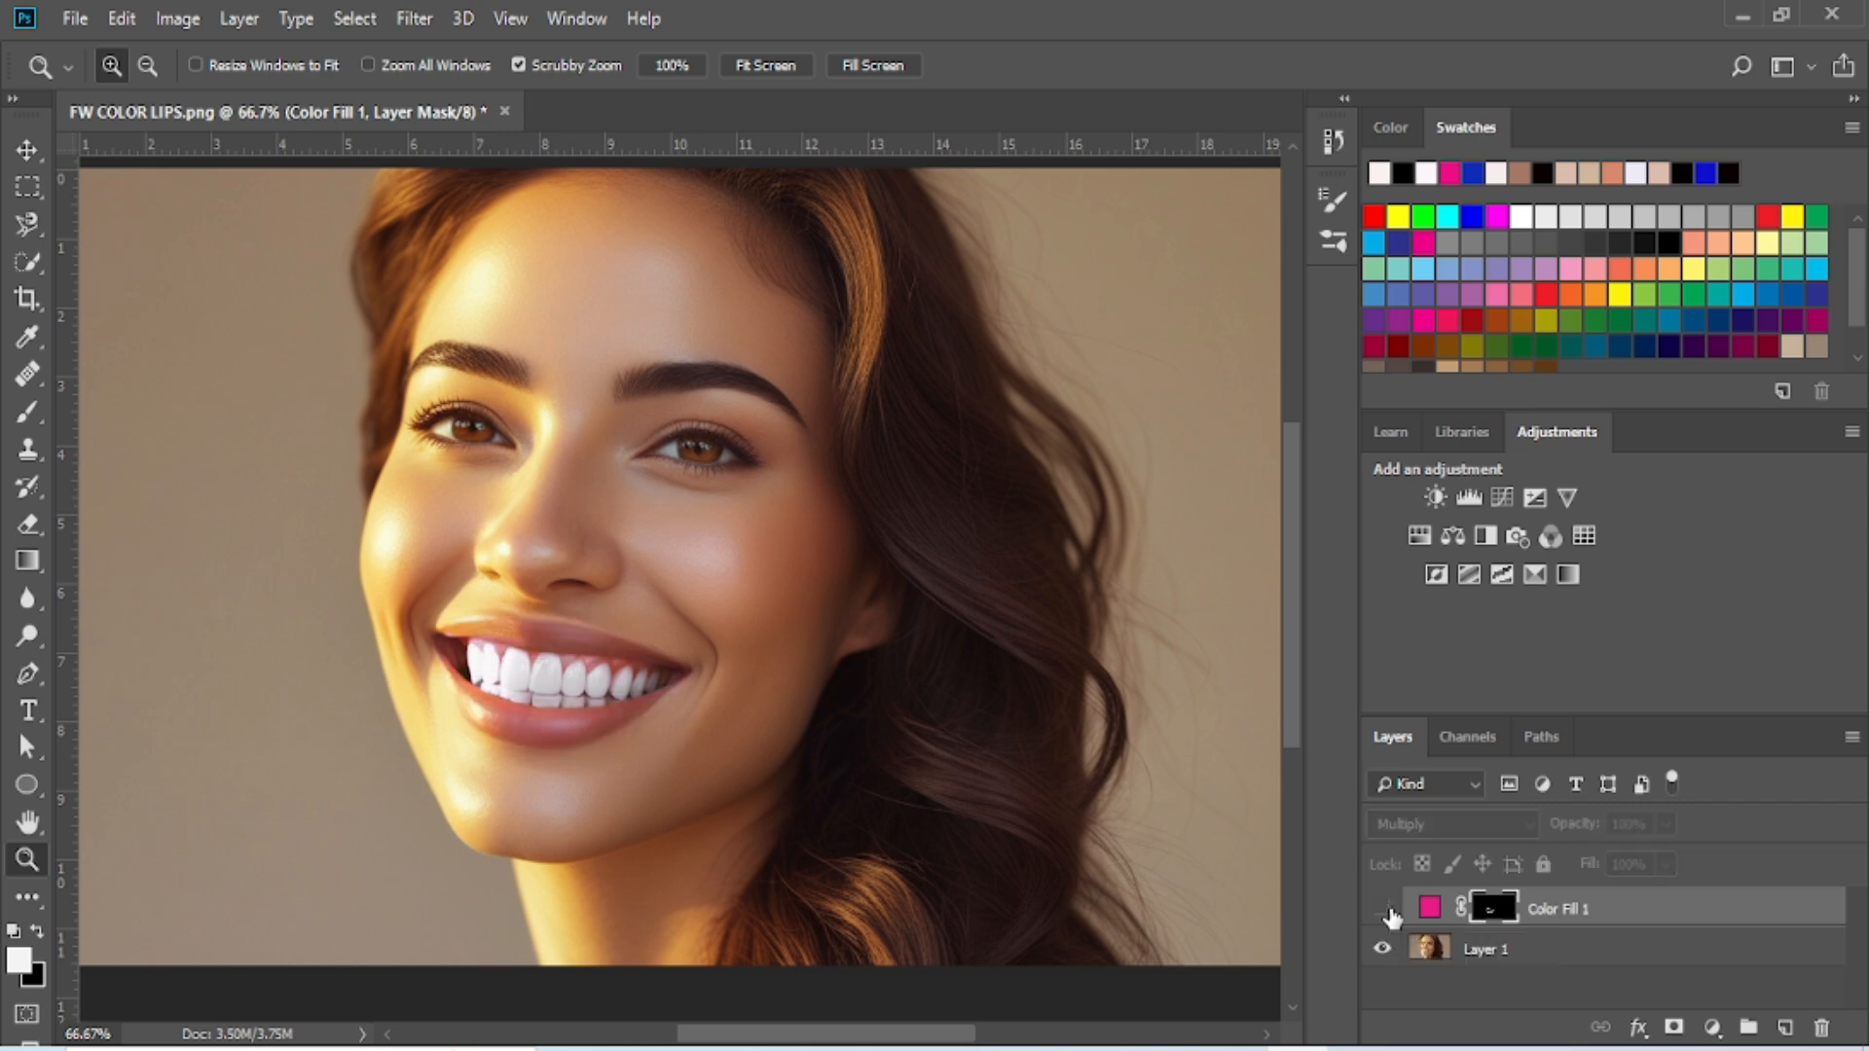
{"action": "left_click", "coordinate": [1386, 911]}
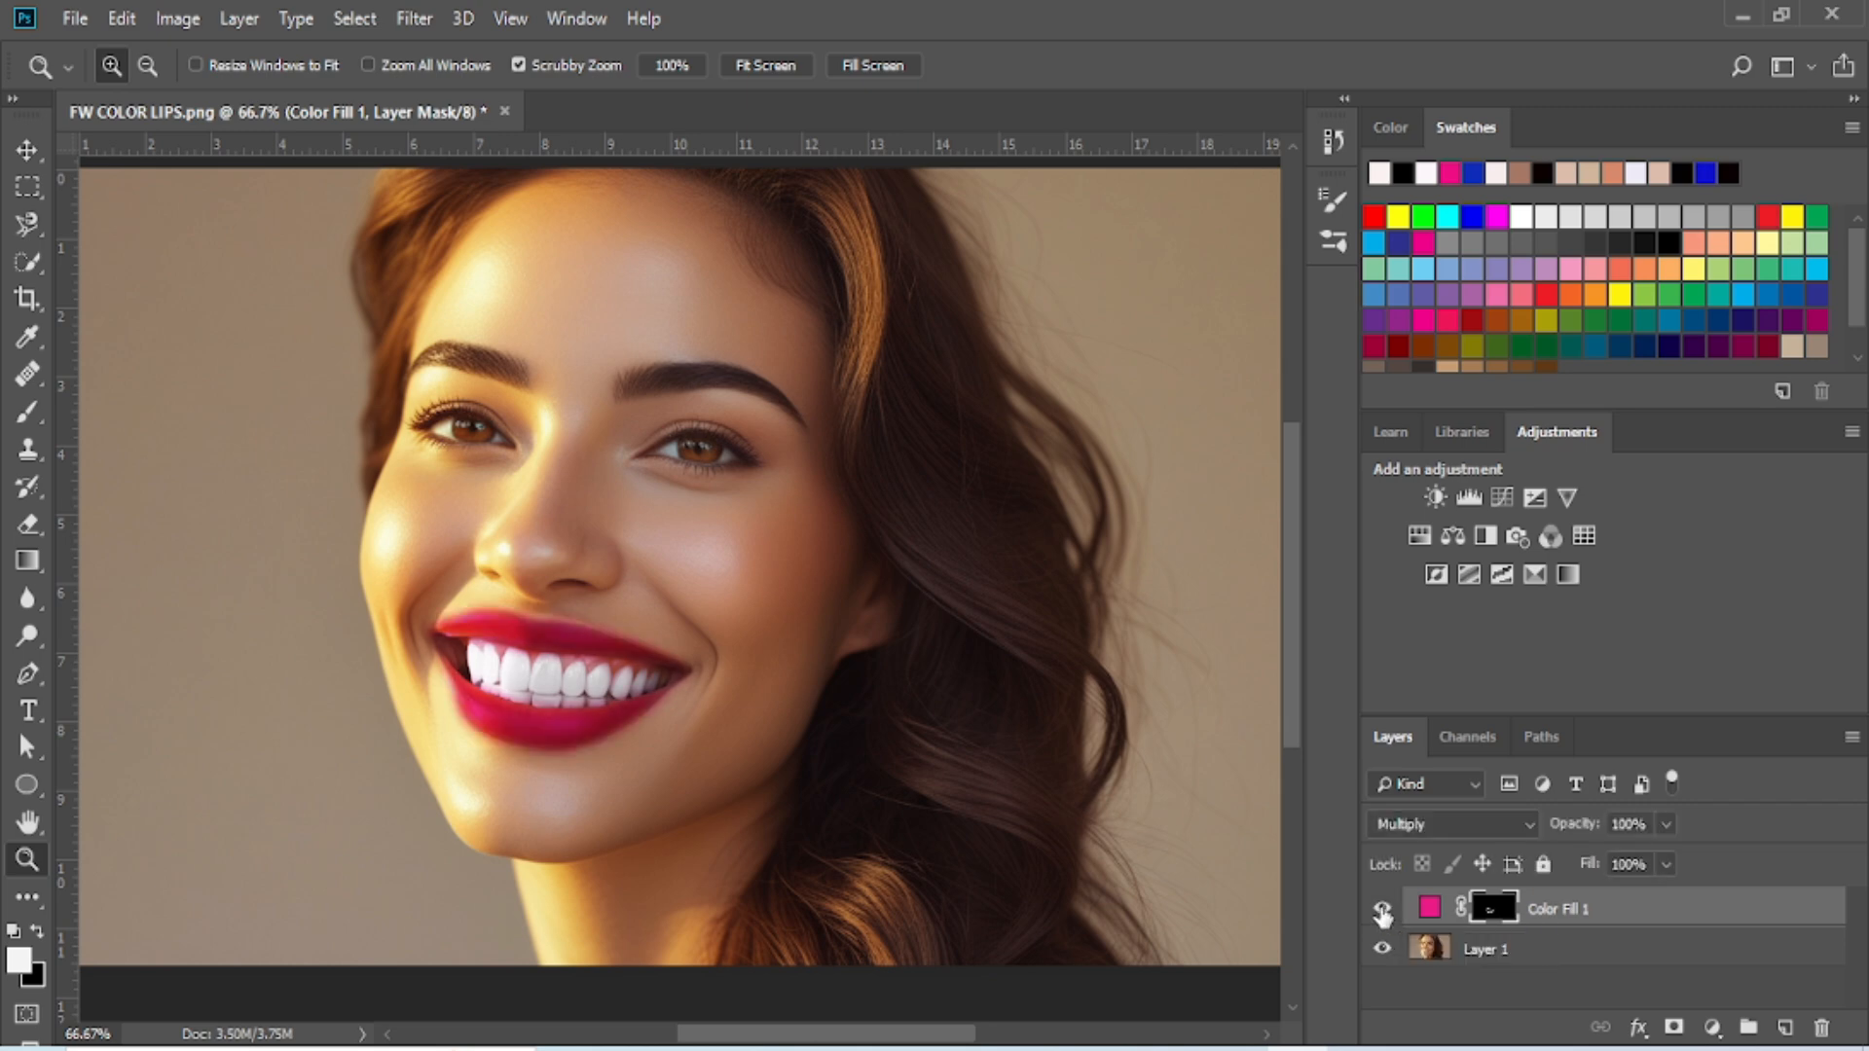
{"action": "left_click", "coordinate": [1383, 912]}
{"action": "left_click", "coordinate": [1383, 912]}
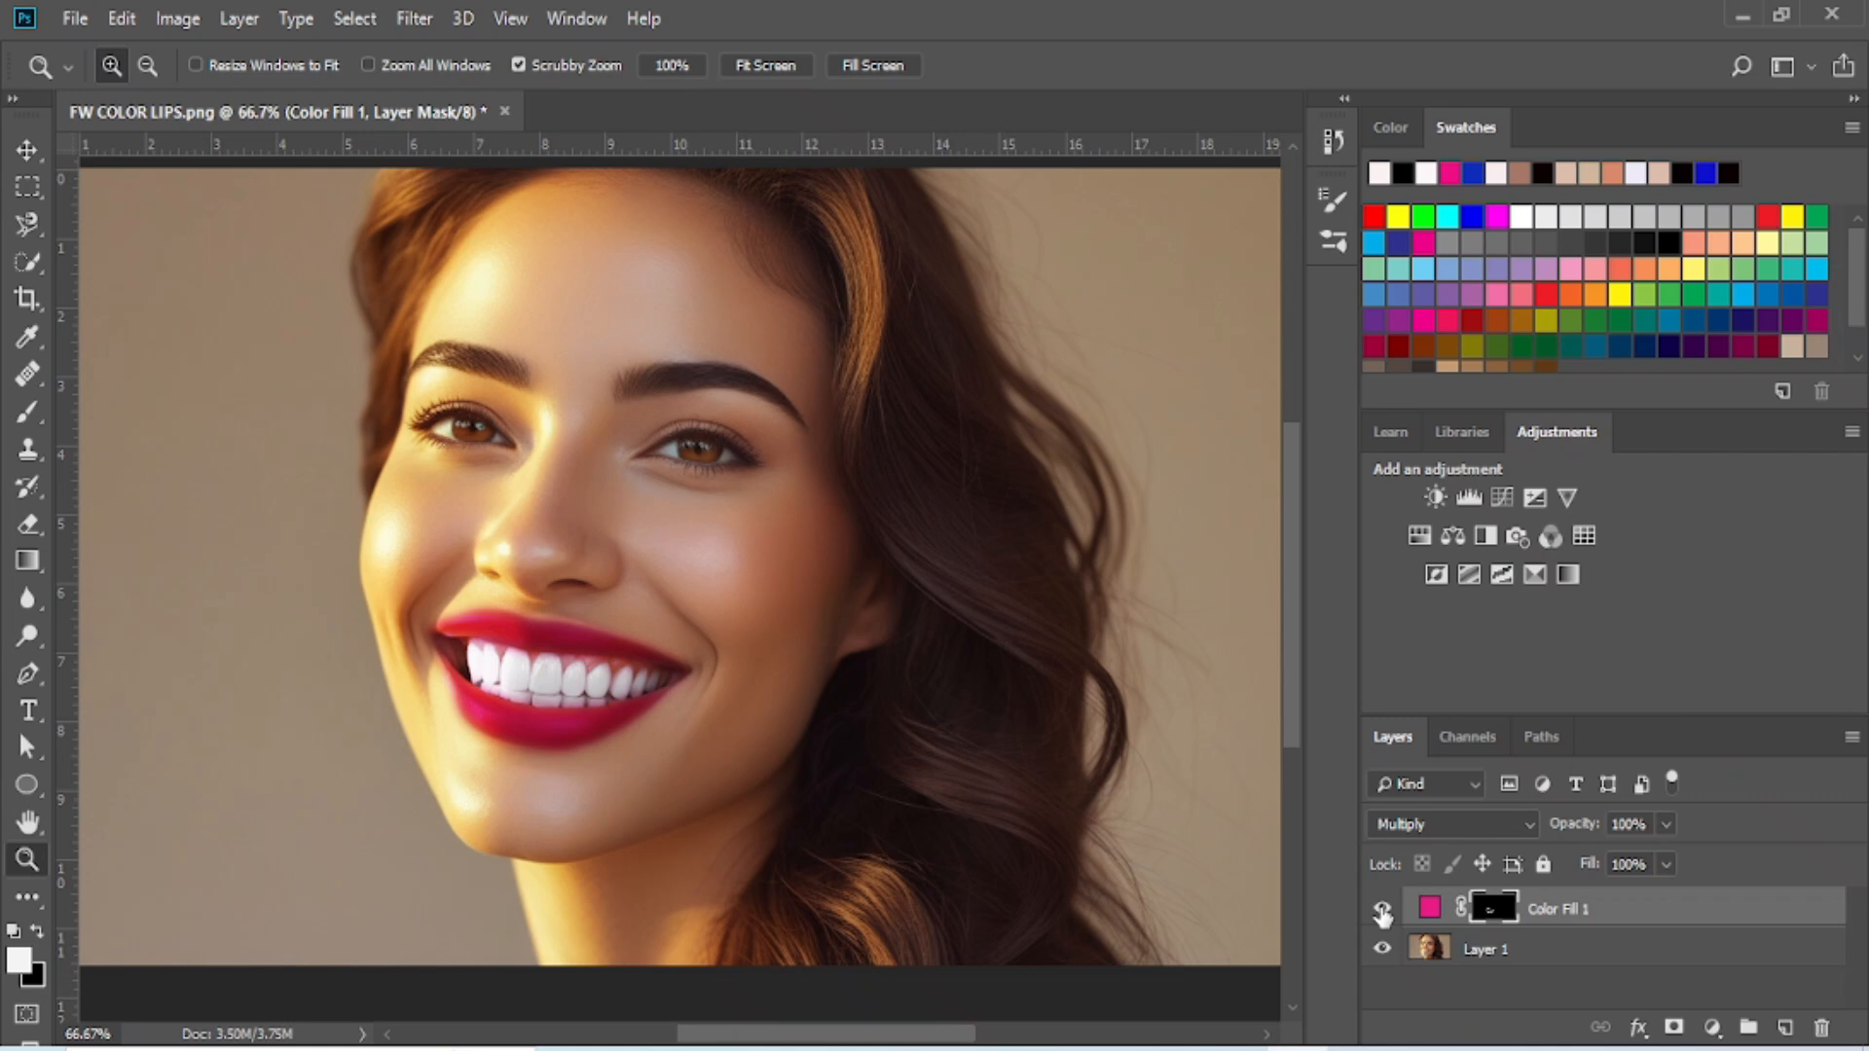